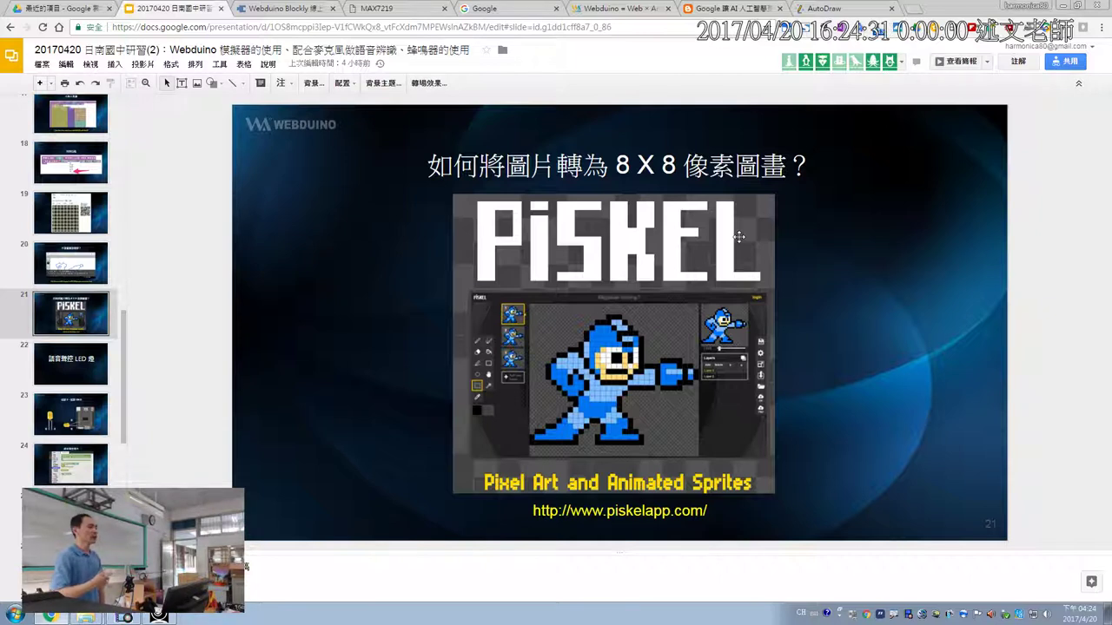
pyautogui.click(525, 516)
pyautogui.moveTo(532, 513); pyautogui.dragTo(714, 518)
pyautogui.hotkey('ctrl', 'c')
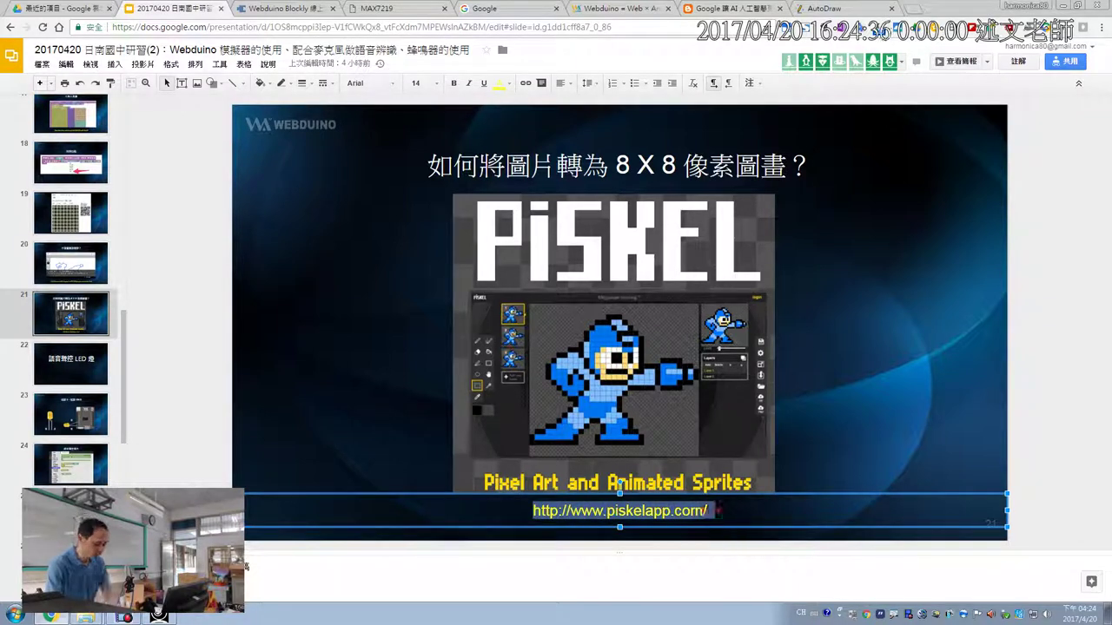
pyautogui.click(834, 8)
pyautogui.hotkey('ctrl', 'l')
pyautogui.hotkey('ctrl', 'v')
pyautogui.press('Return')
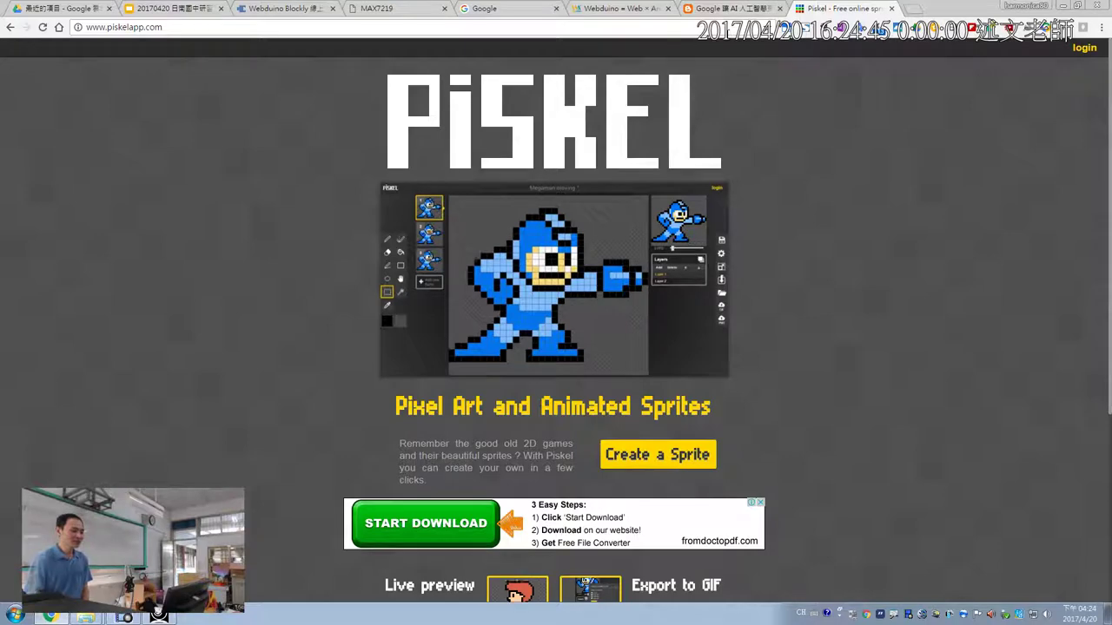
pyautogui.click(635, 461)
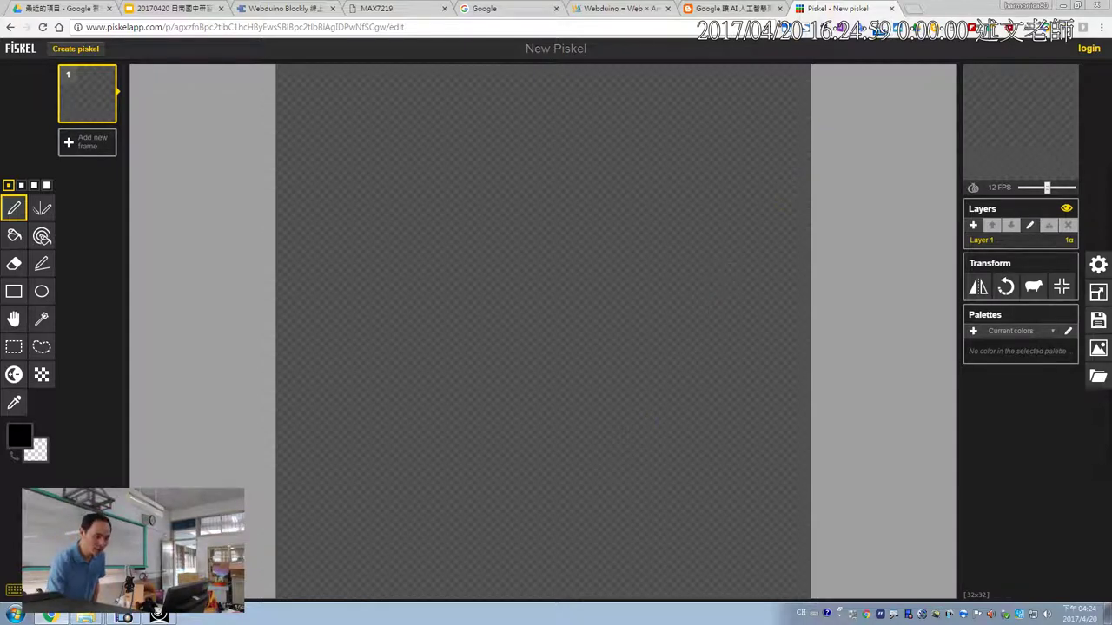
pyautogui.click(1099, 28)
pyautogui.click(914, 10)
pyautogui.click(914, 10)
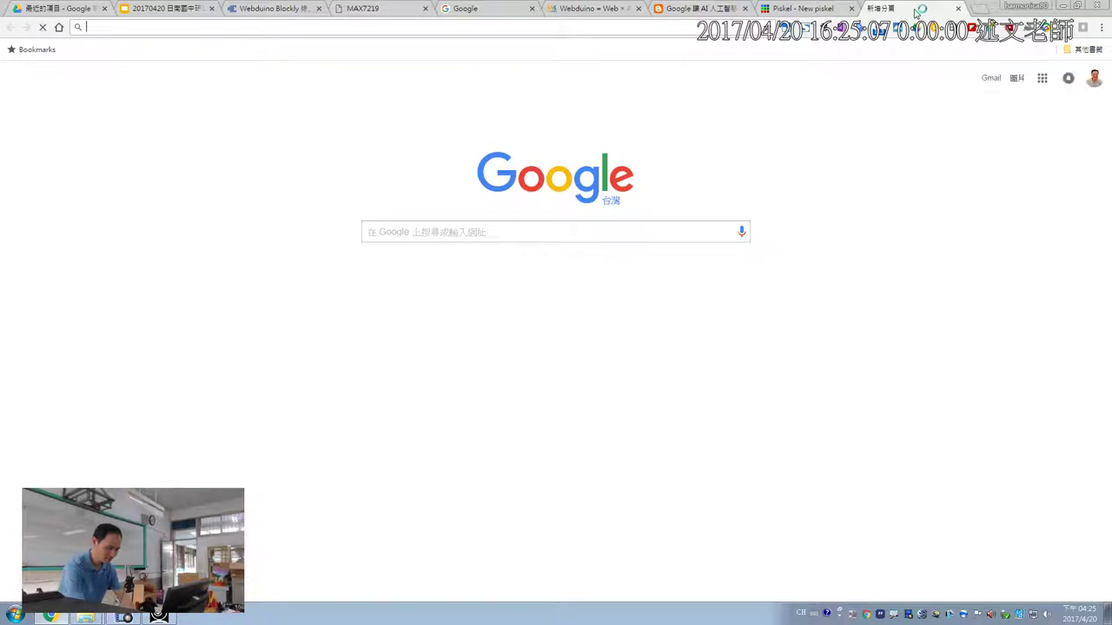
pyautogui.click(1041, 78)
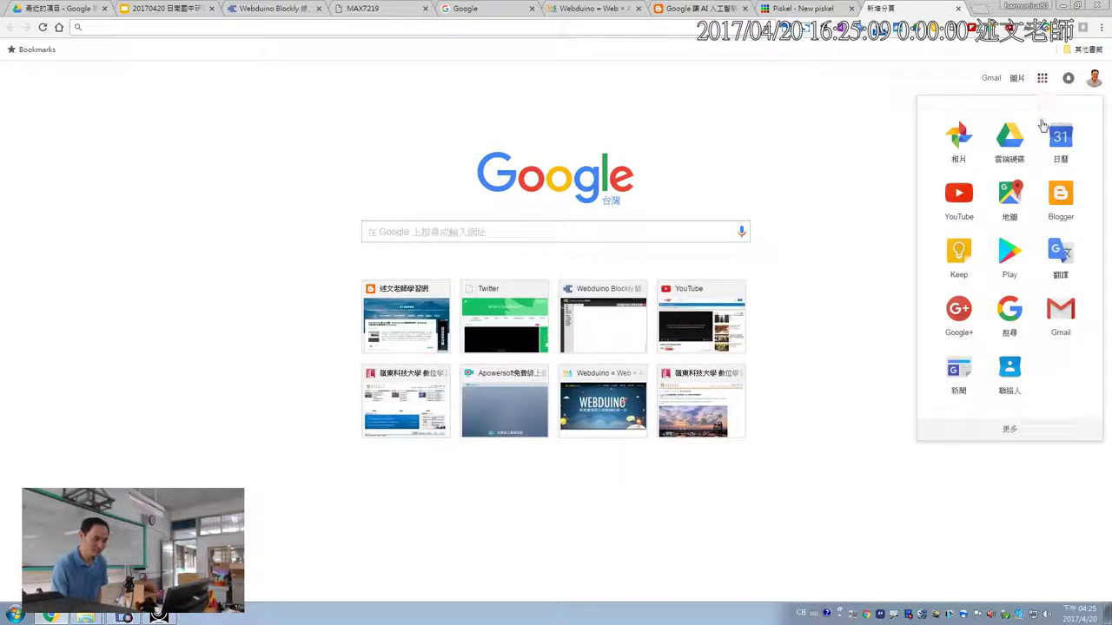
pyautogui.click(1059, 256)
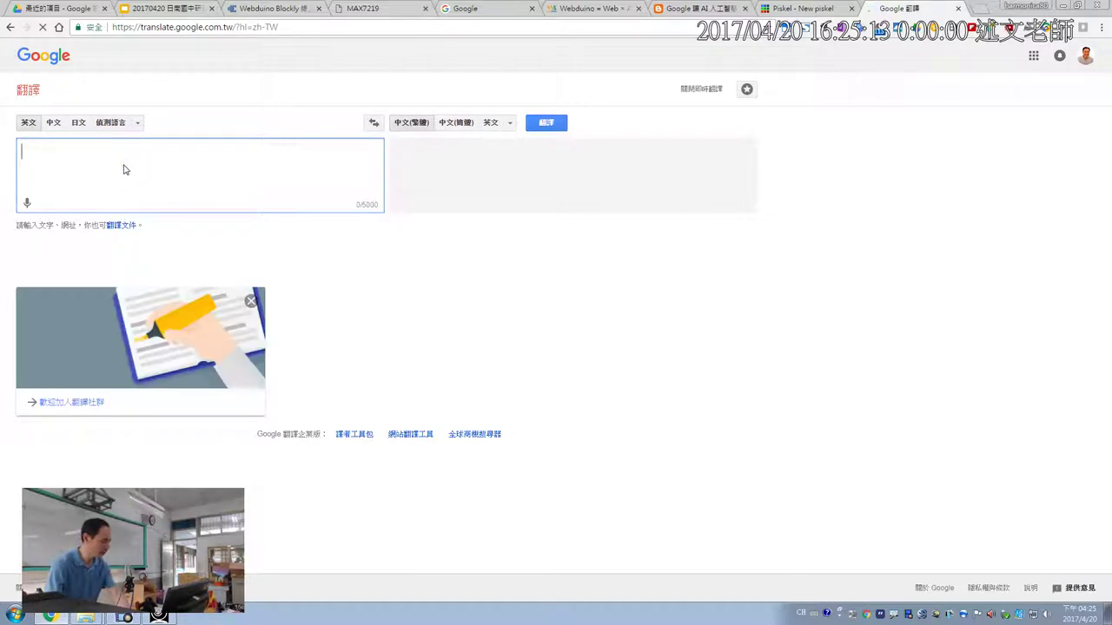
pyautogui.hotkey('ctrl', 'v')
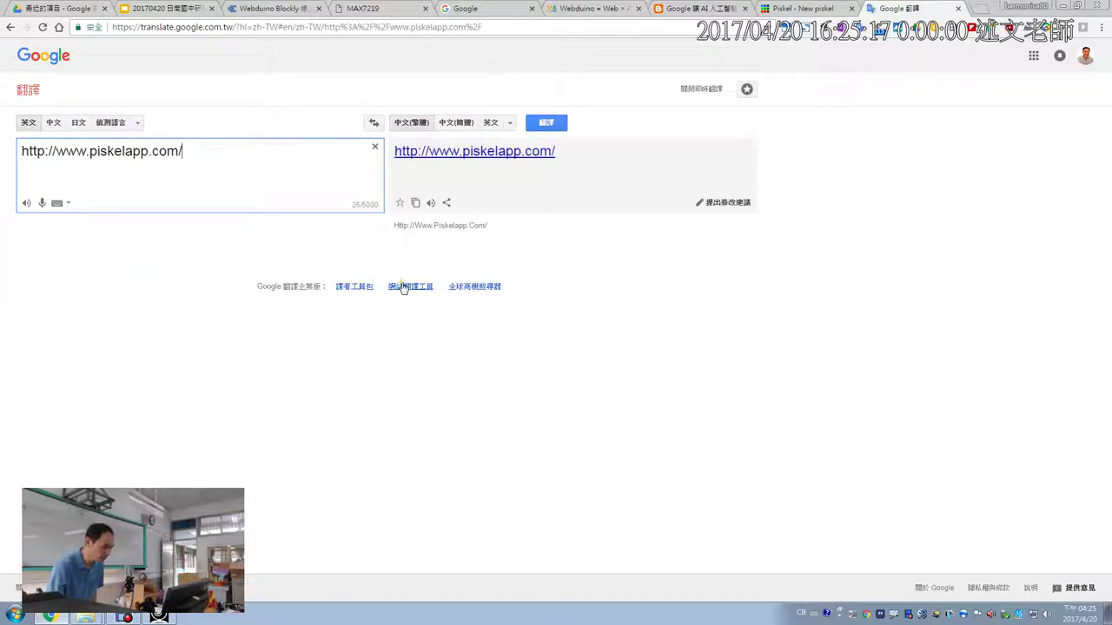
pyautogui.click(186, 151)
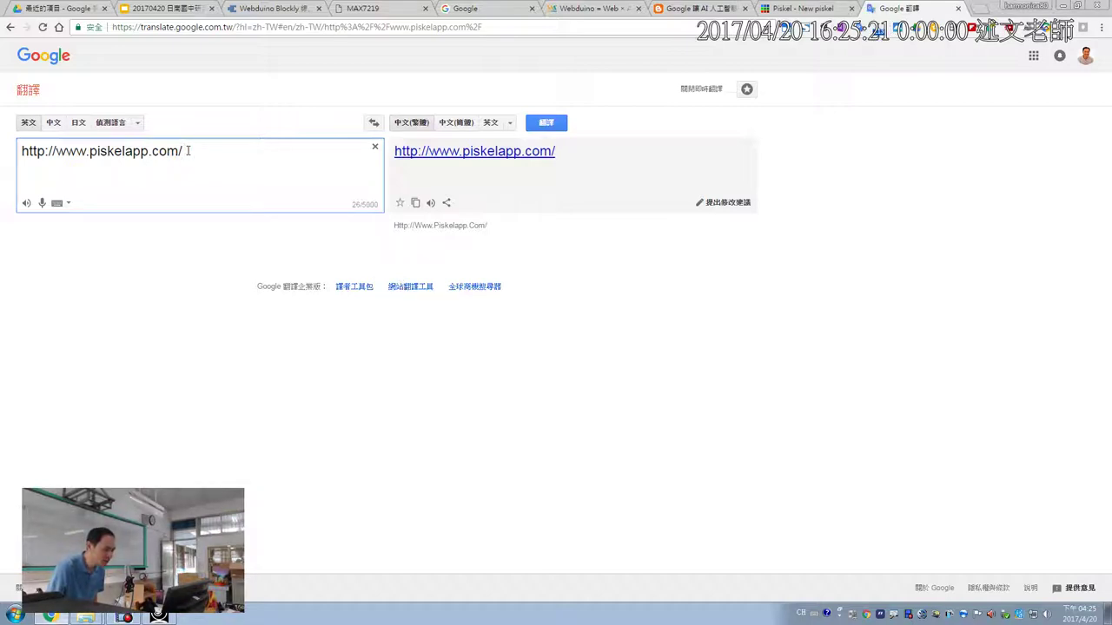
pyautogui.click(227, 157)
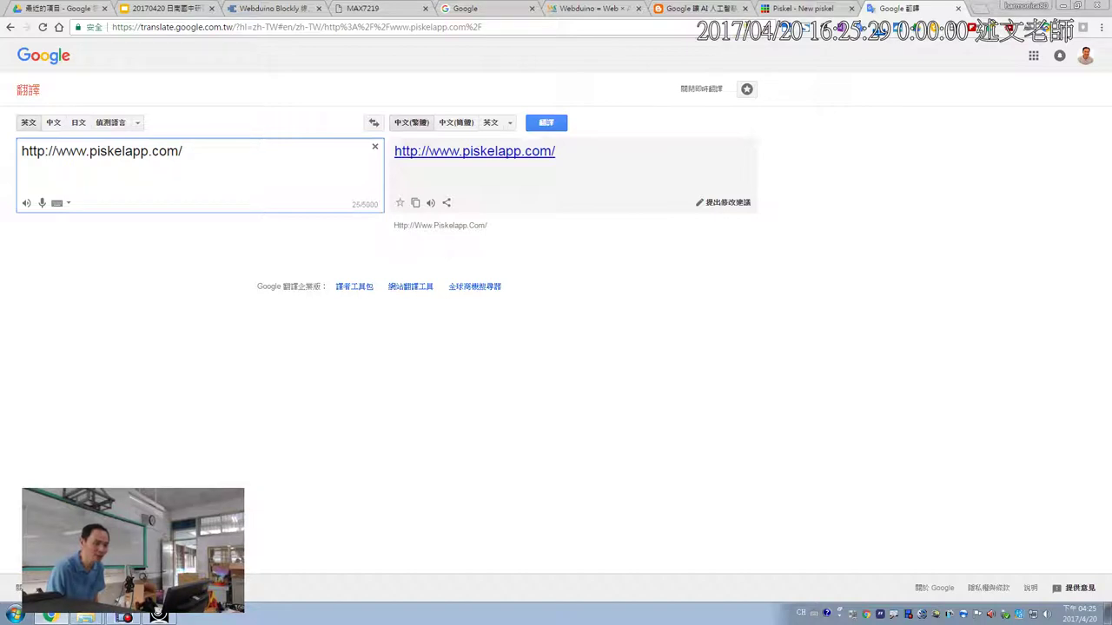
pyautogui.click(558, 28)
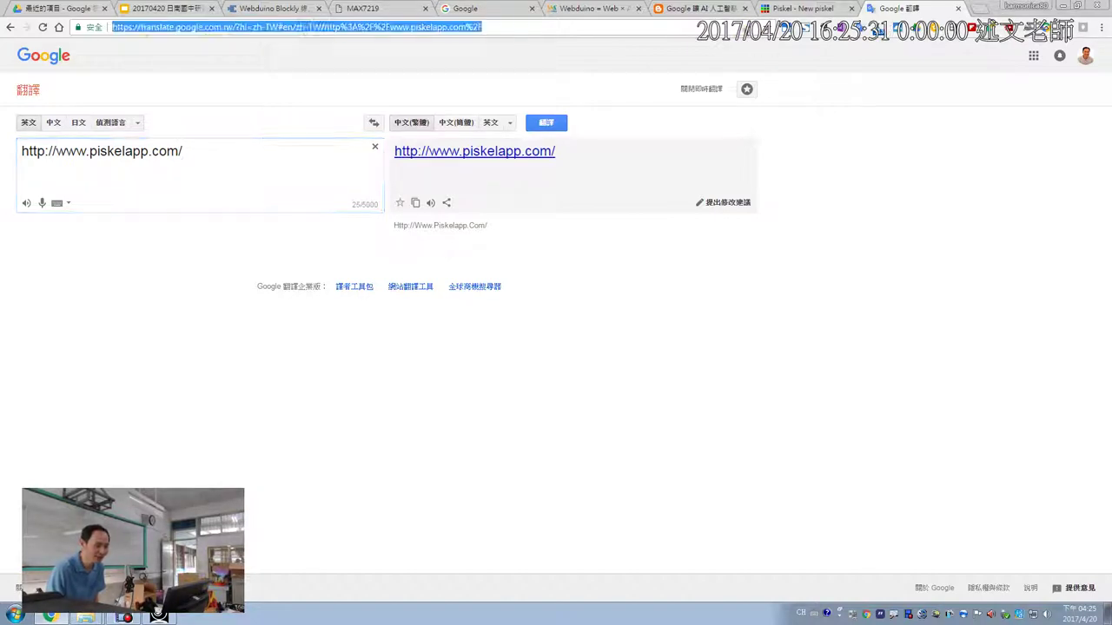
pyautogui.click(803, 9)
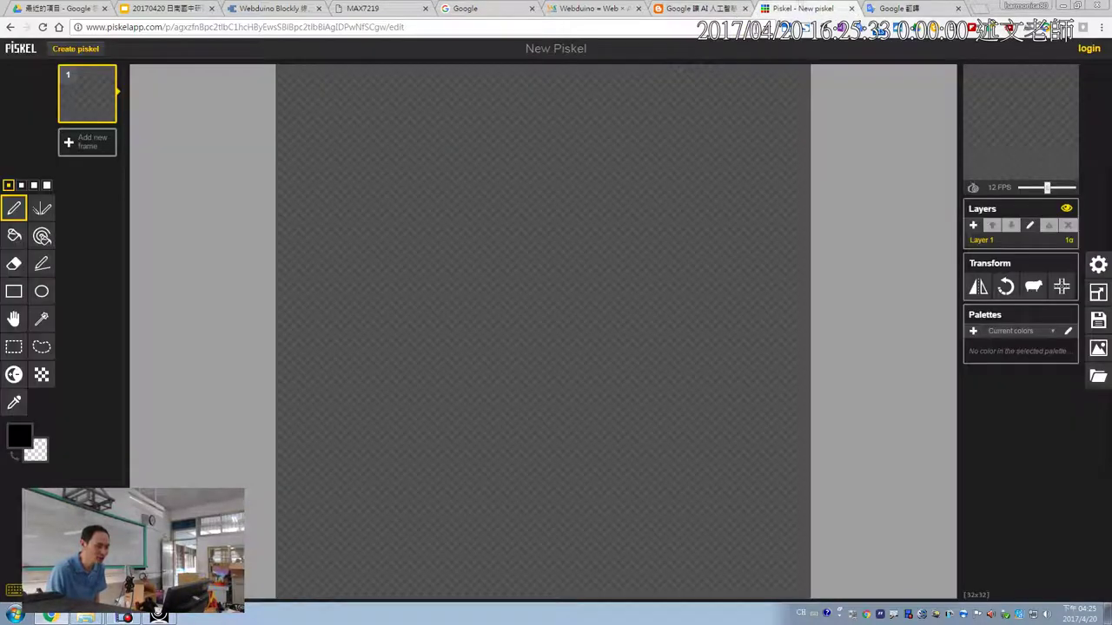
pyautogui.click(404, 27)
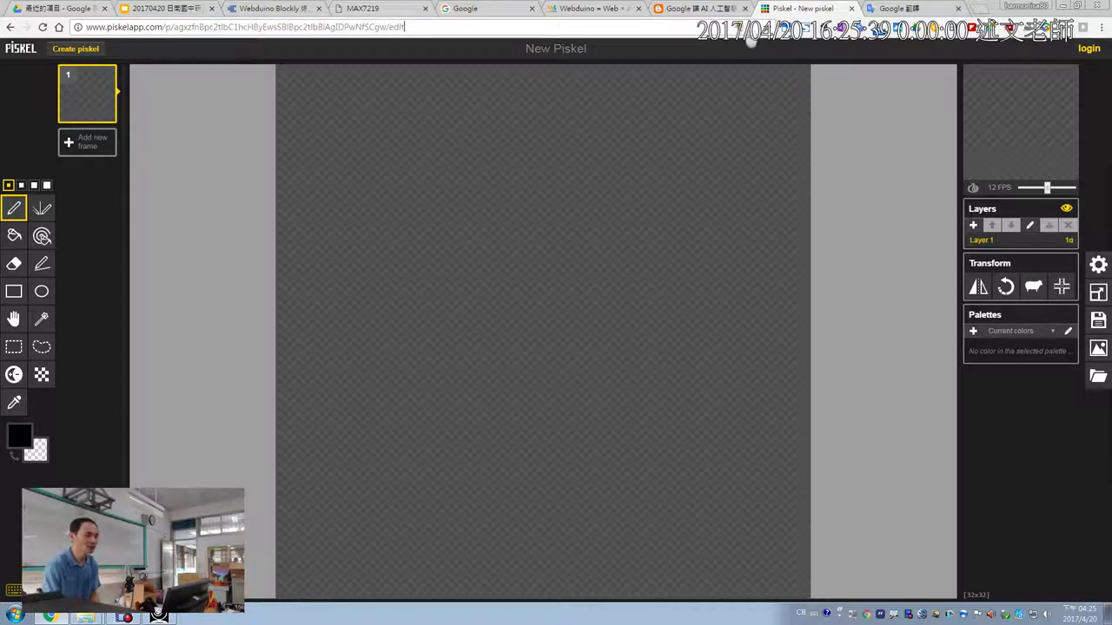
pyautogui.click(899, 9)
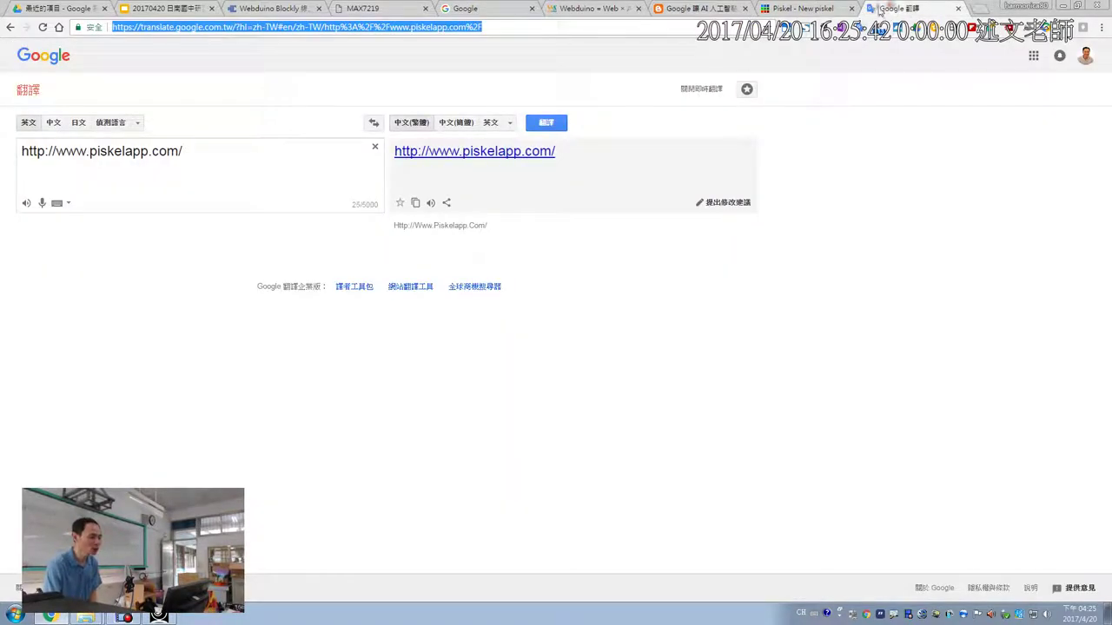
pyautogui.click(746, 90)
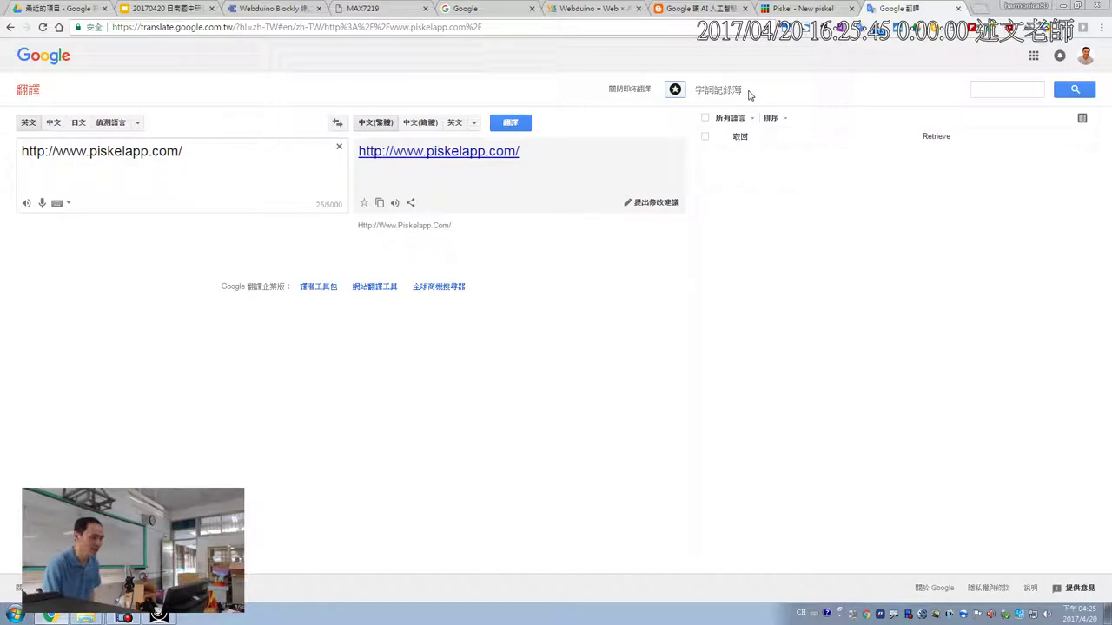
pyautogui.click(674, 90)
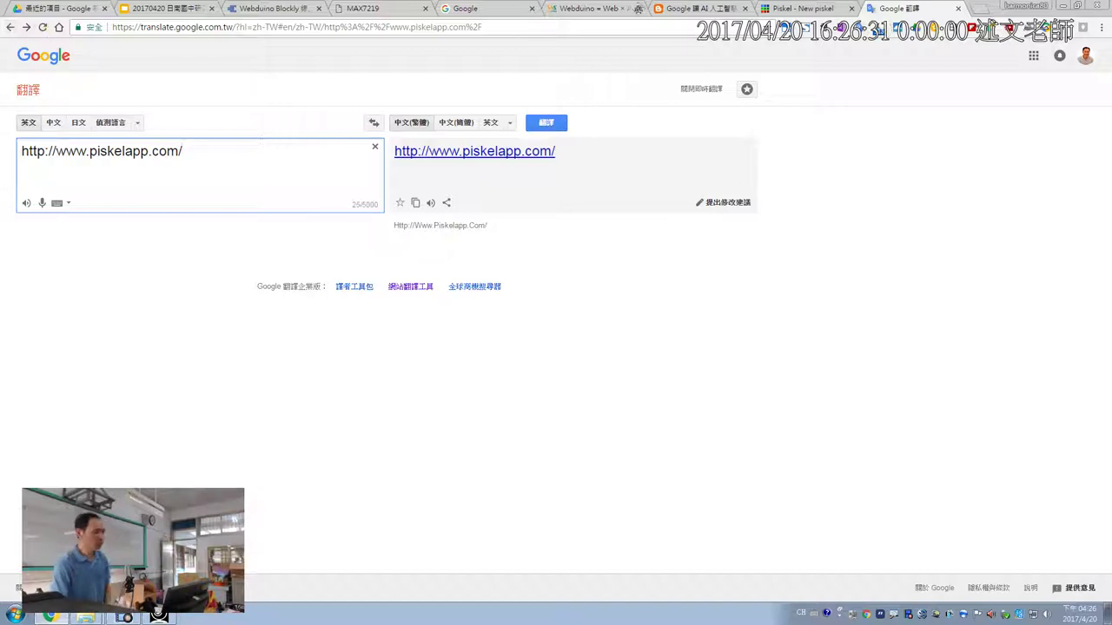
pyautogui.click(746, 31)
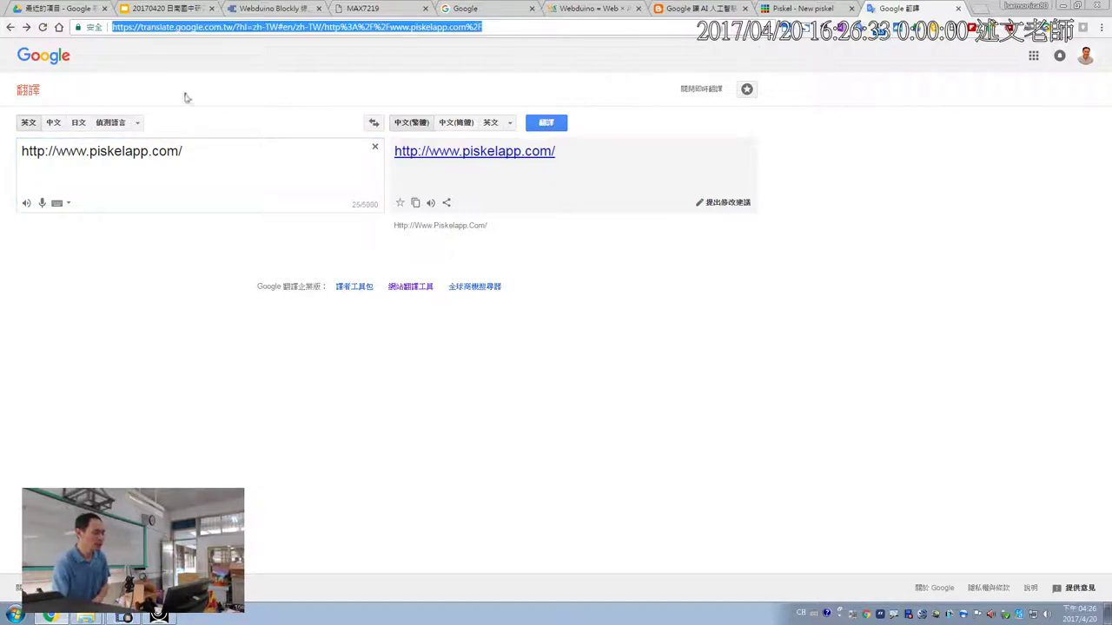
pyautogui.click(59, 27)
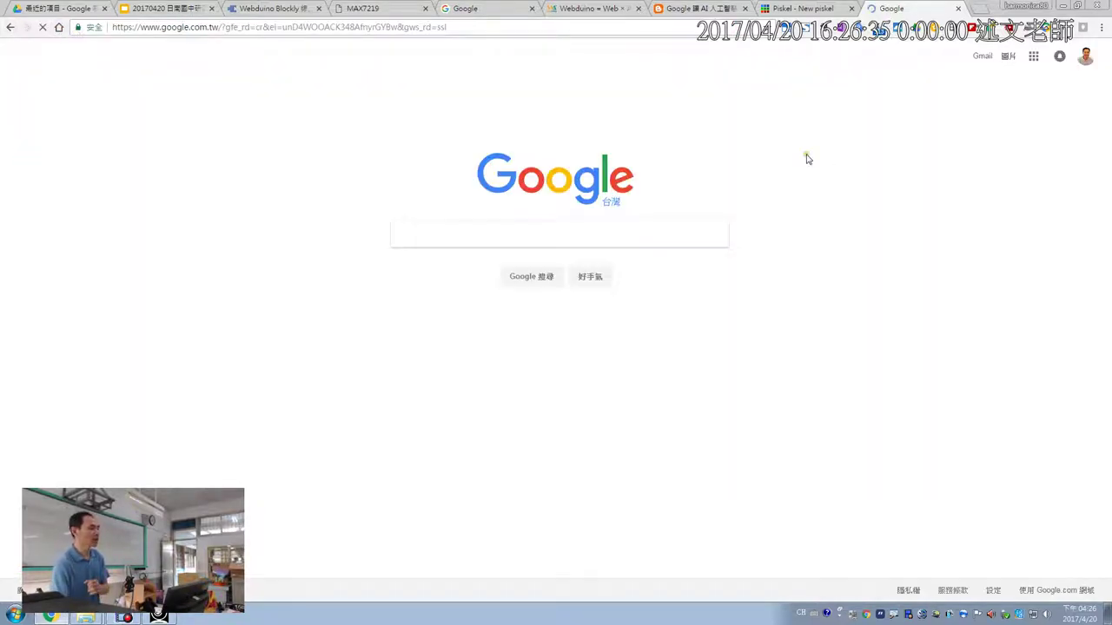
pyautogui.click(1034, 58)
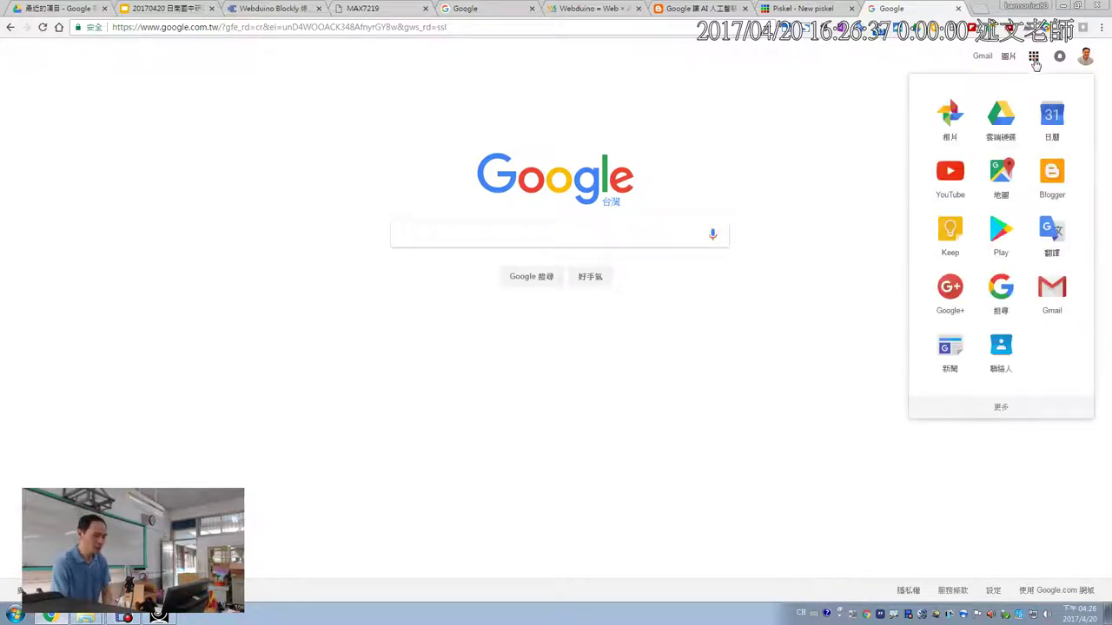
pyautogui.click(1054, 232)
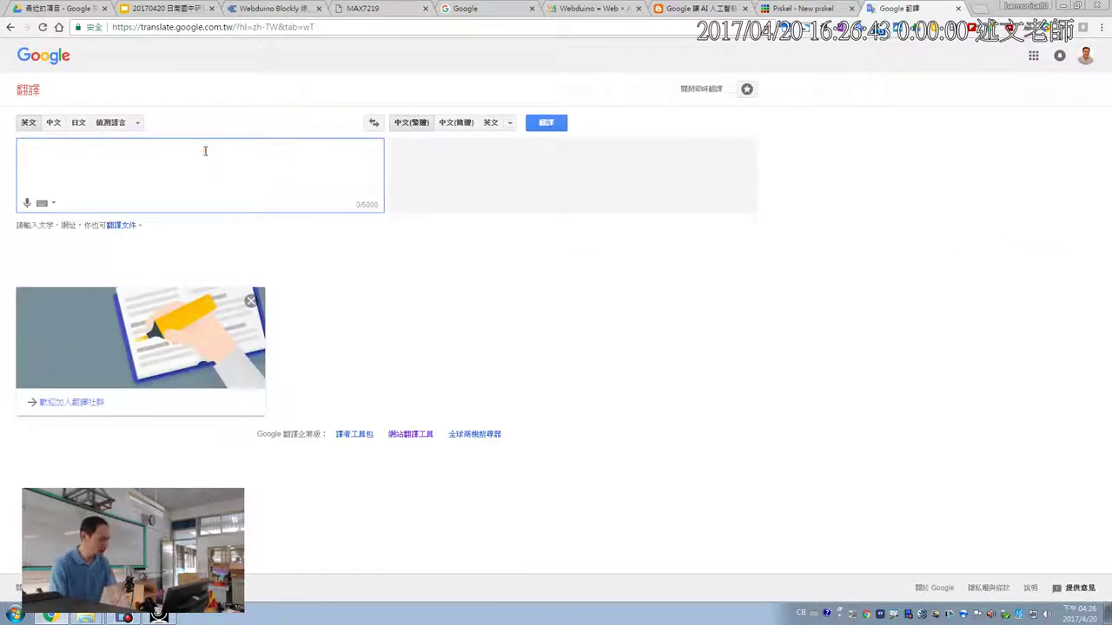
pyautogui.write('http://www.piskelapp.com/')
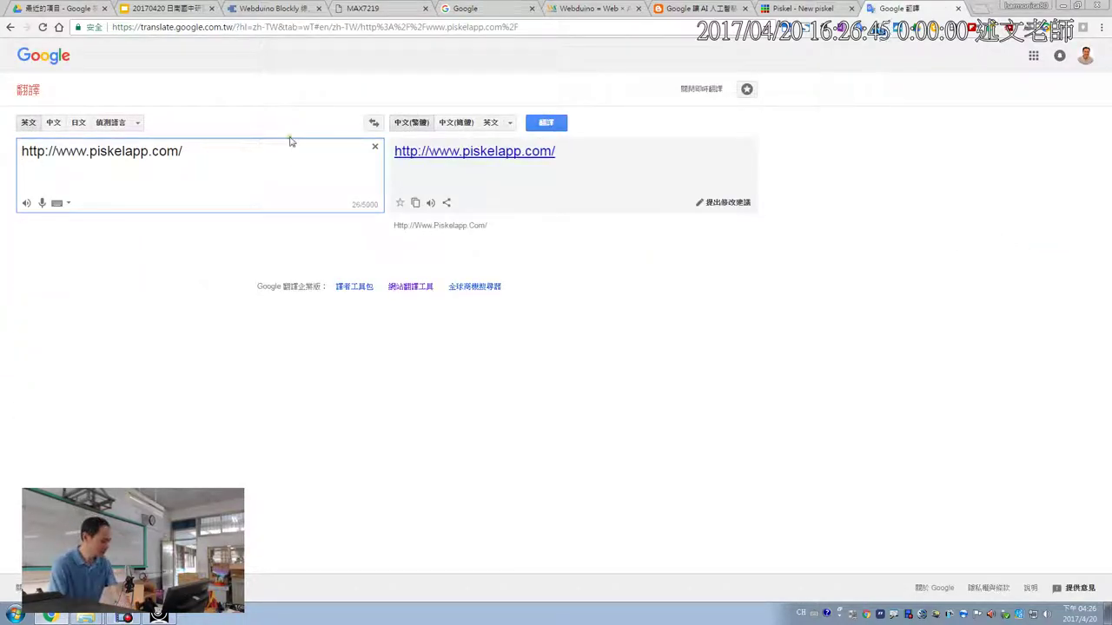
pyautogui.moveTo(513, 104)
pyautogui.mouseDown()
pyautogui.moveTo(556, 137)
pyautogui.moveTo(588, 140)
pyautogui.moveTo(640, 114)
pyautogui.mouseUp()
pyautogui.click(547, 122)
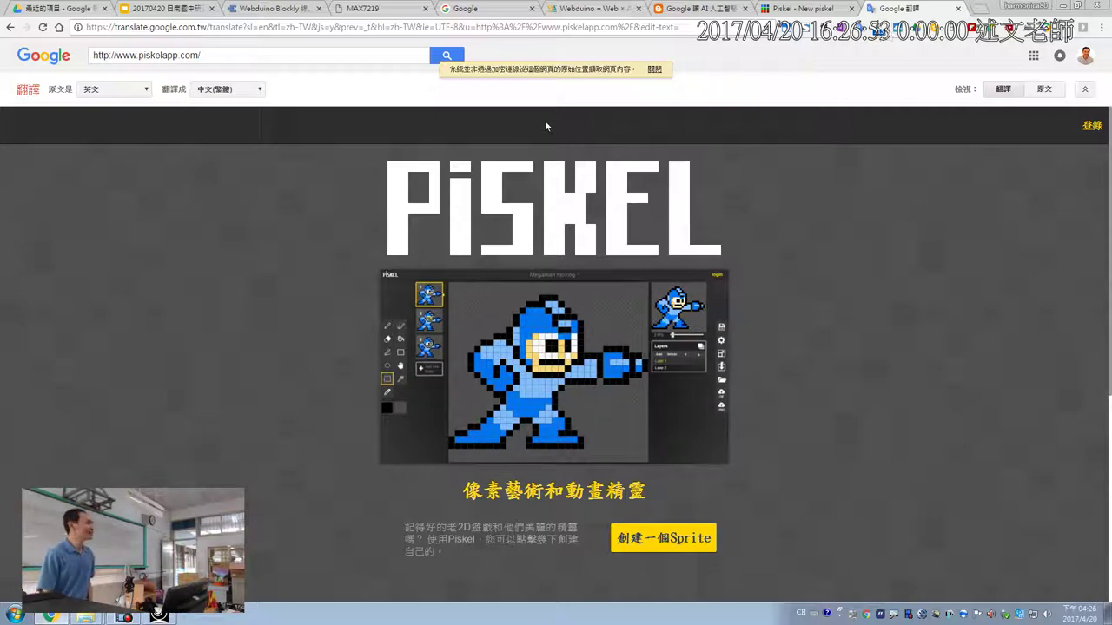
# Step: Try to create a sprite from the translated Piskel page and switch to the original-language view
pyautogui.click(667, 539)
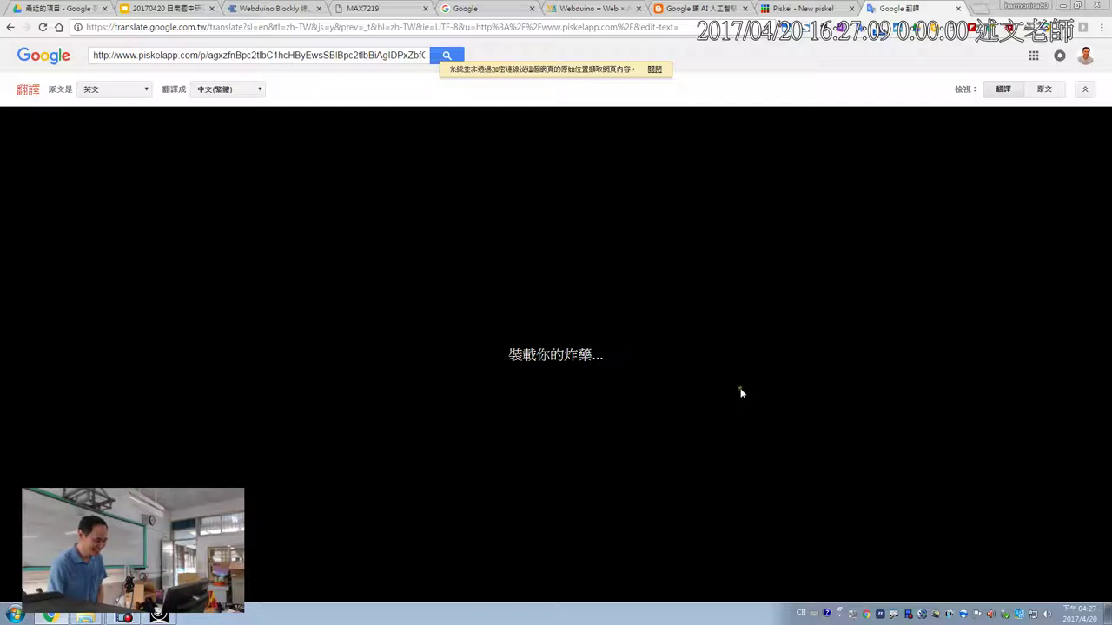
pyautogui.click(1043, 91)
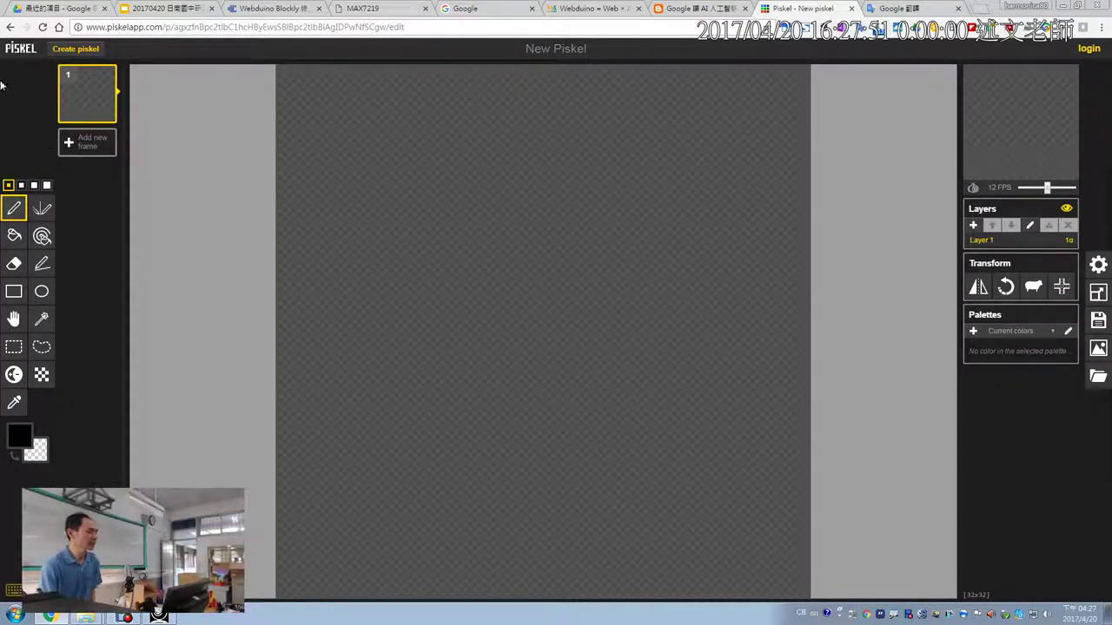
# Step: Return to the untranslated Piskel home page and create another new sprite
pyautogui.click(9, 28)
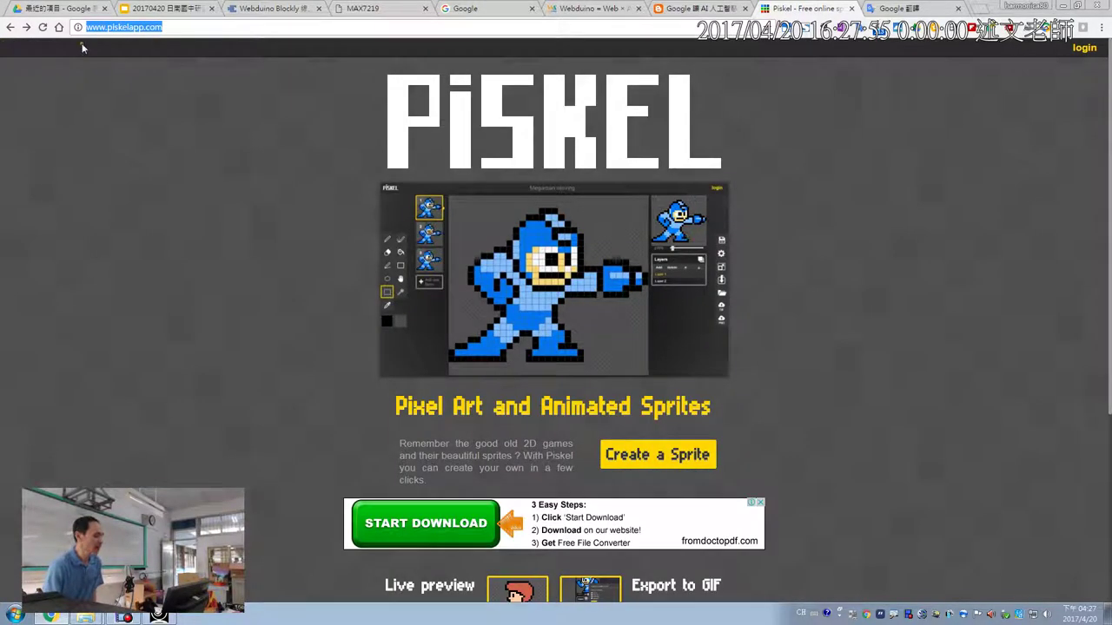
pyautogui.click(635, 459)
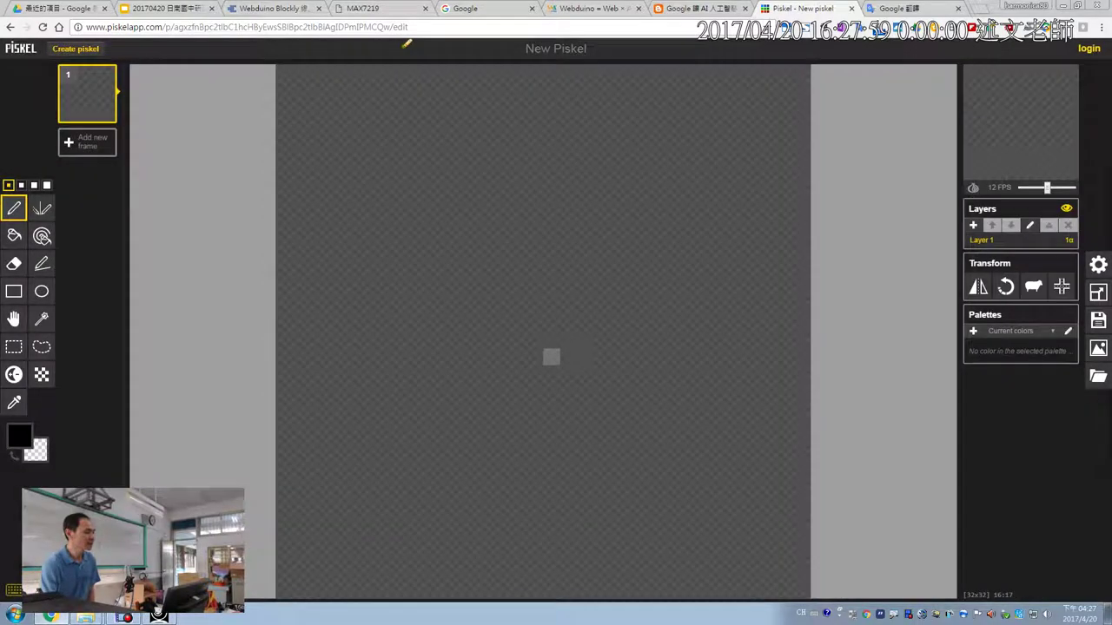
# Step: Copy the new sprite's edit address and try to load it as the website in Google Translate
pyautogui.click(439, 26)
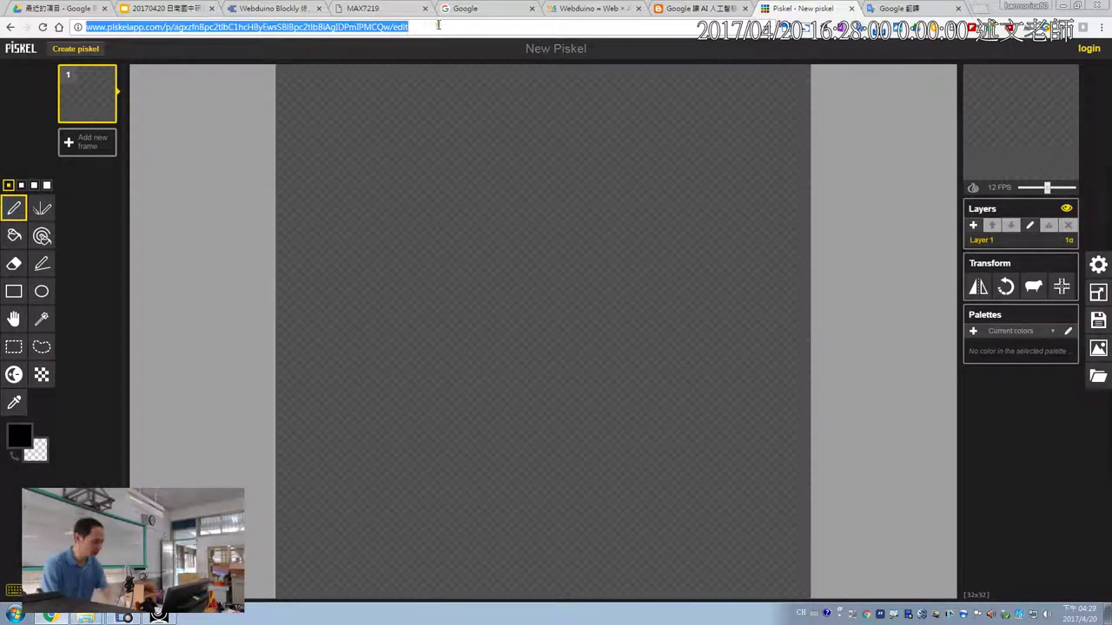
pyautogui.click(900, 9)
pyautogui.click(295, 56)
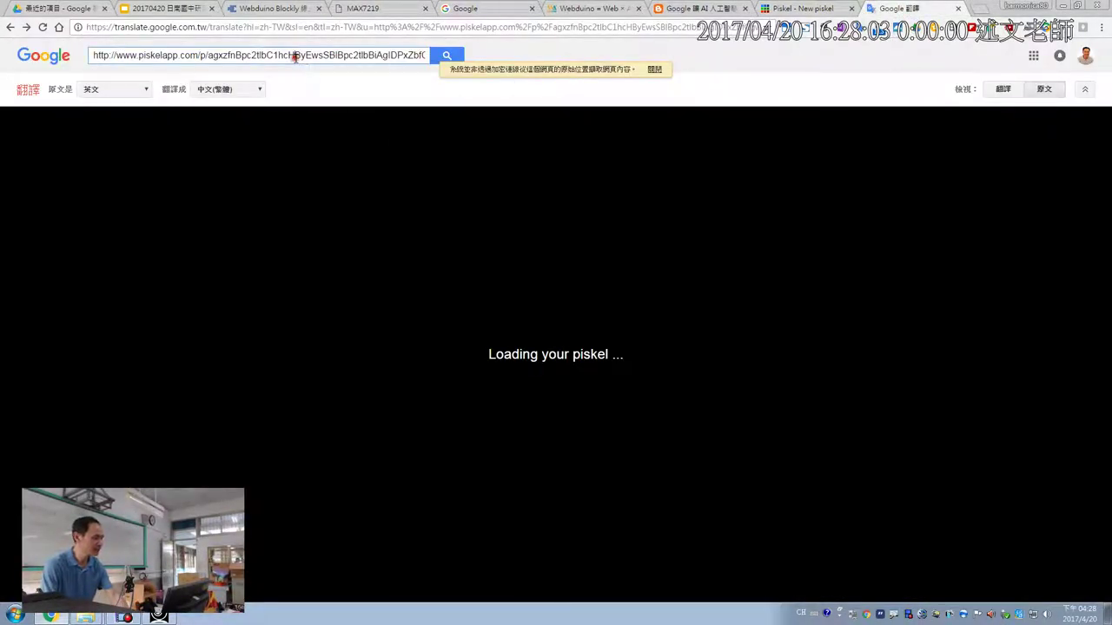
pyautogui.hotkey('ctrl', 'a')
pyautogui.hotkey('ctrl', 'v')
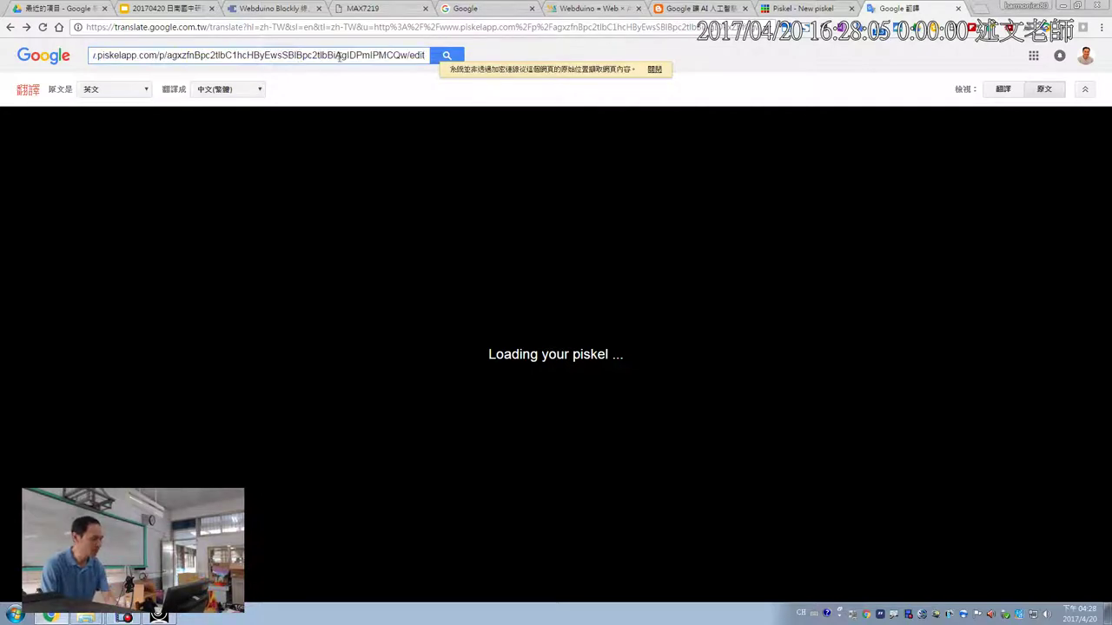
pyautogui.click(453, 58)
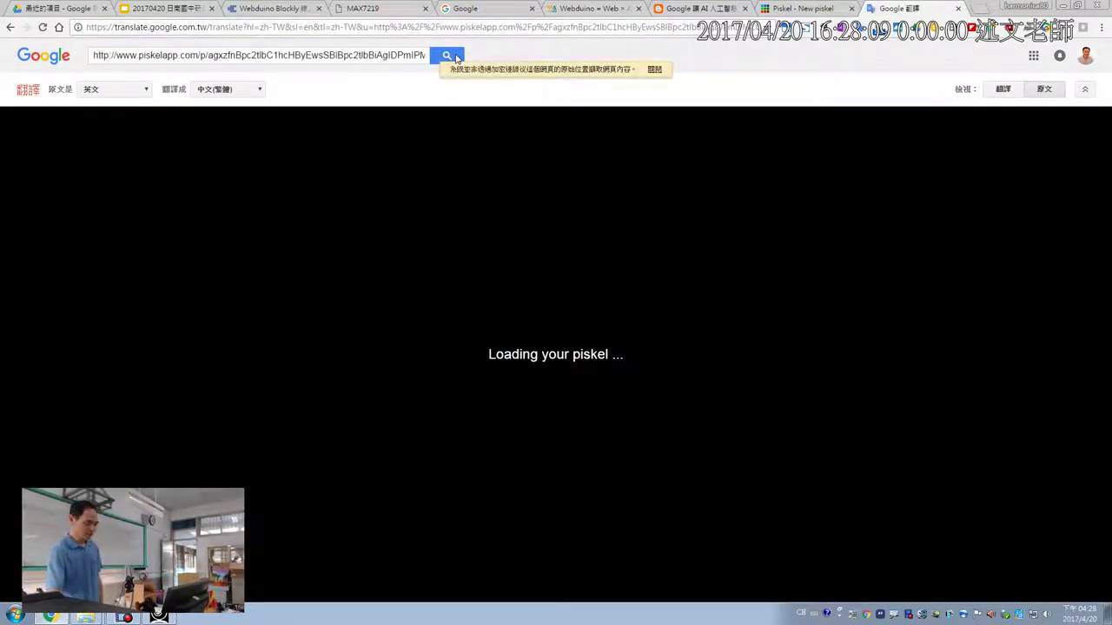
# Step: Resize the new sprite's canvas in Piskel to 8 by 8 px with the aspect ratio maintained
pyautogui.click(802, 8)
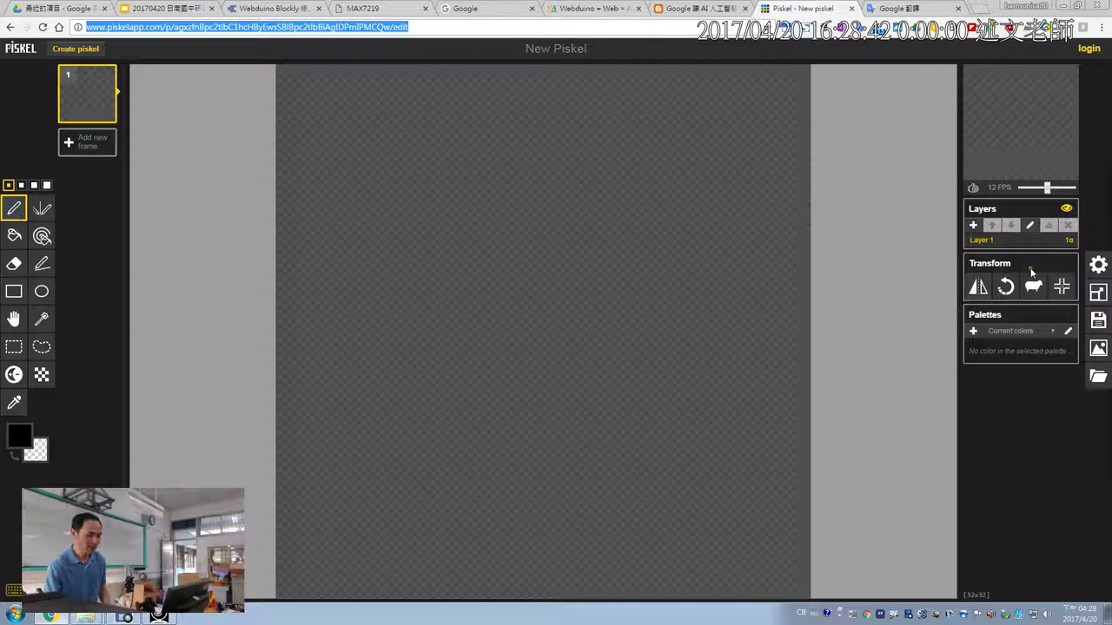
pyautogui.click(1098, 293)
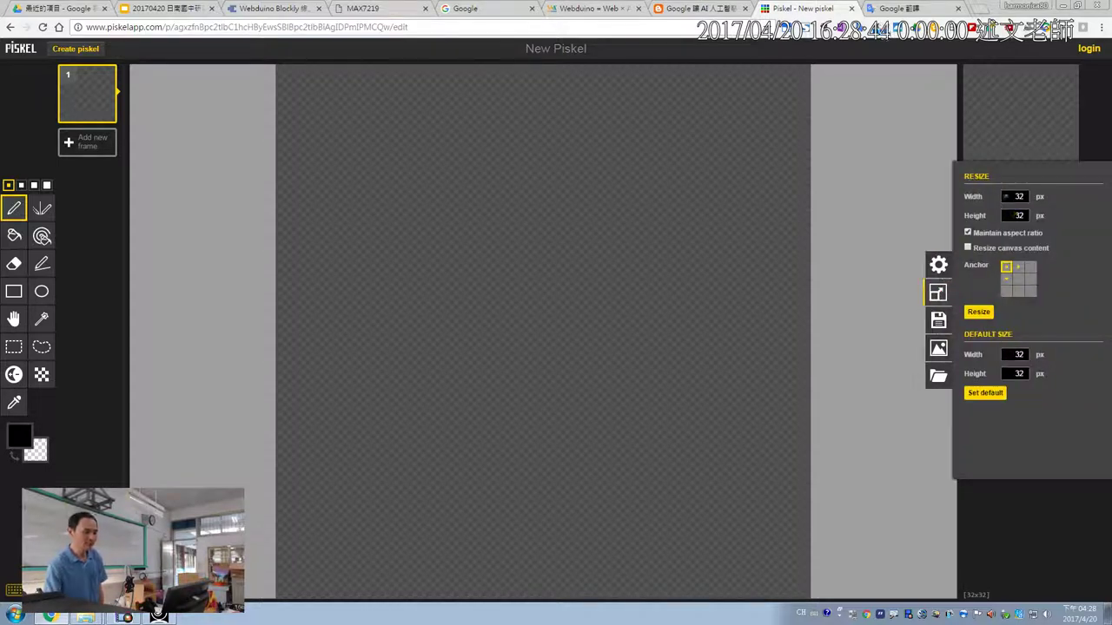
pyautogui.doubleClick(1016, 197)
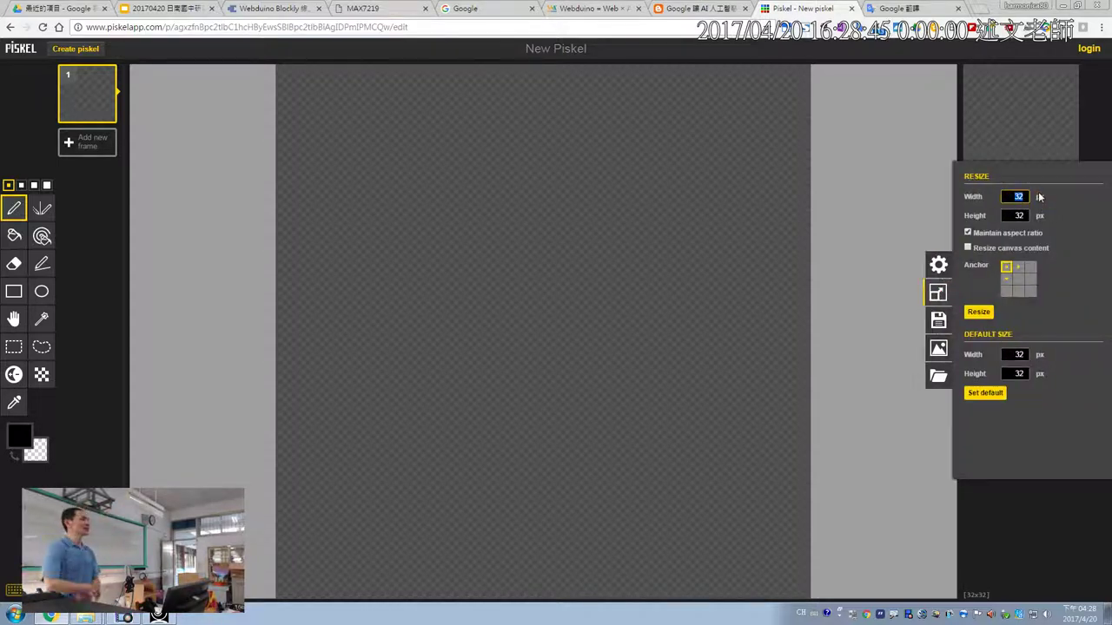
pyautogui.write('8')
pyautogui.press('Tab')
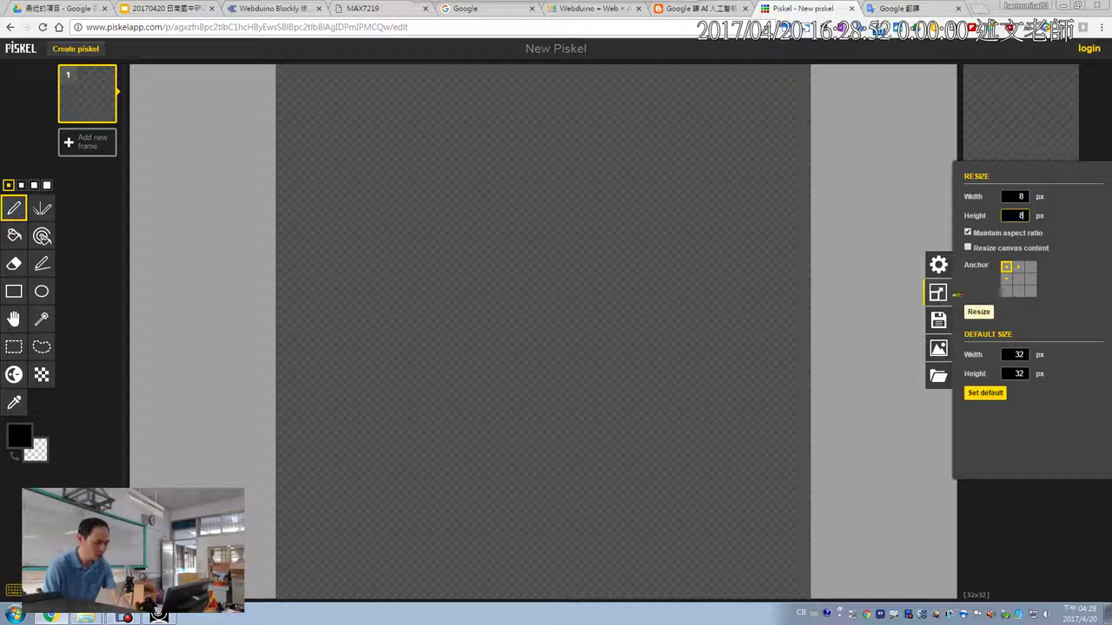
pyautogui.click(978, 313)
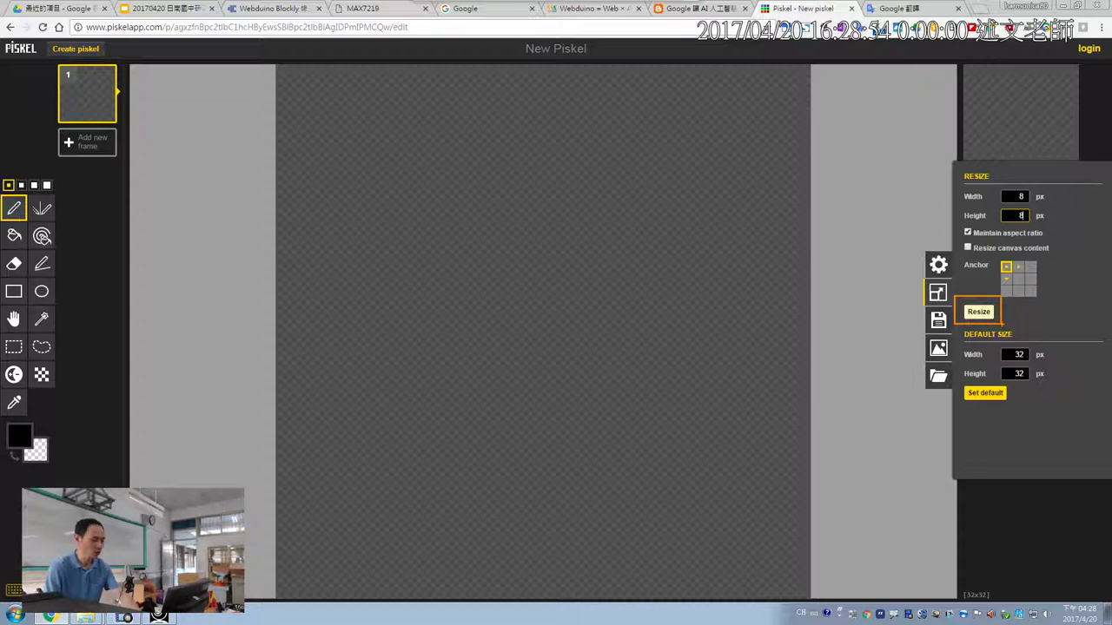
pyautogui.click(978, 311)
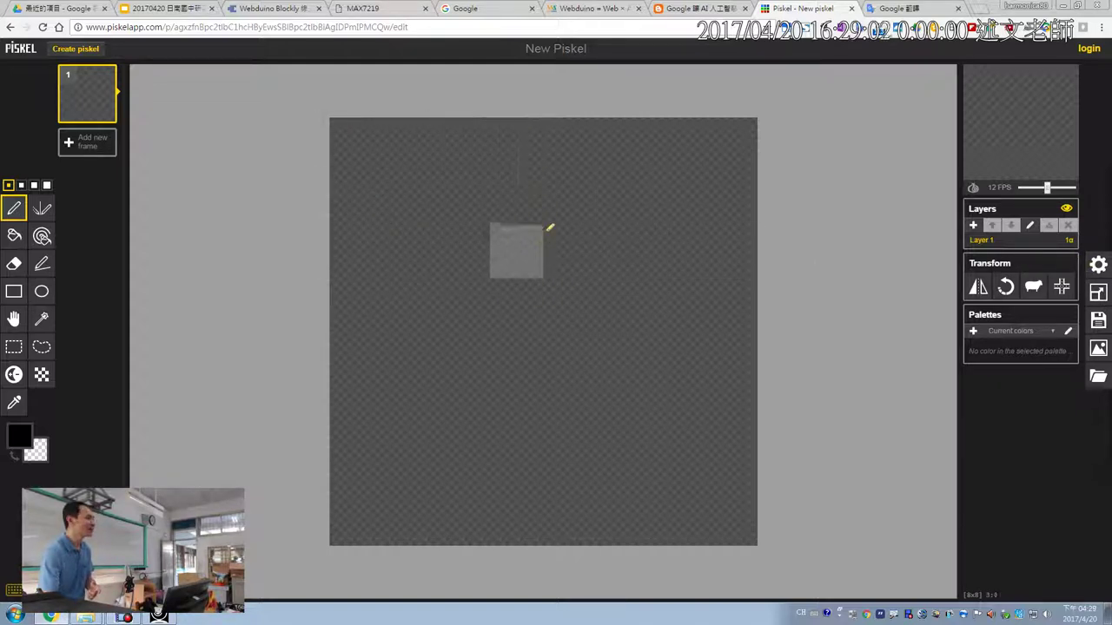
# Step: Try the available canvas background styles in the preferences and return to the dark, low-contrast one
pyautogui.click(1099, 265)
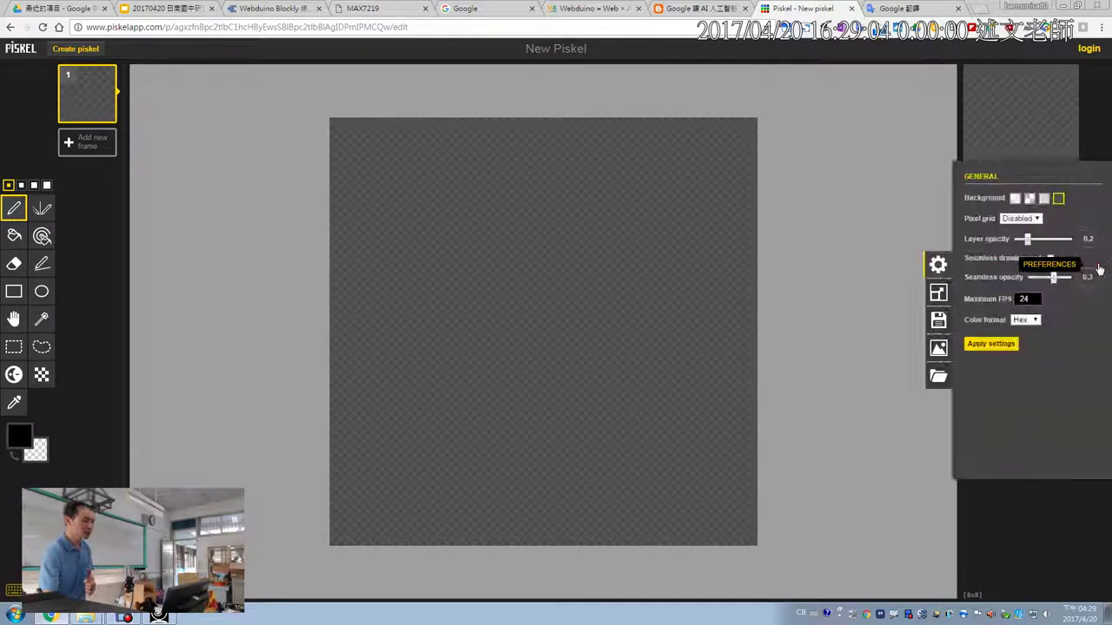
pyautogui.click(1014, 198)
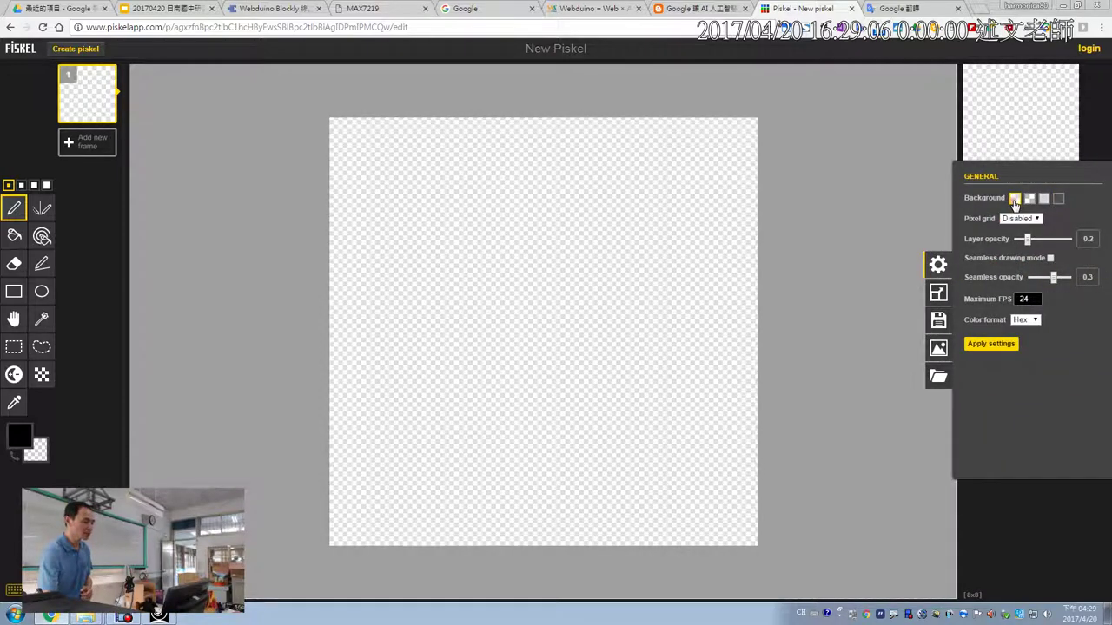
pyautogui.click(1029, 199)
pyautogui.click(1044, 199)
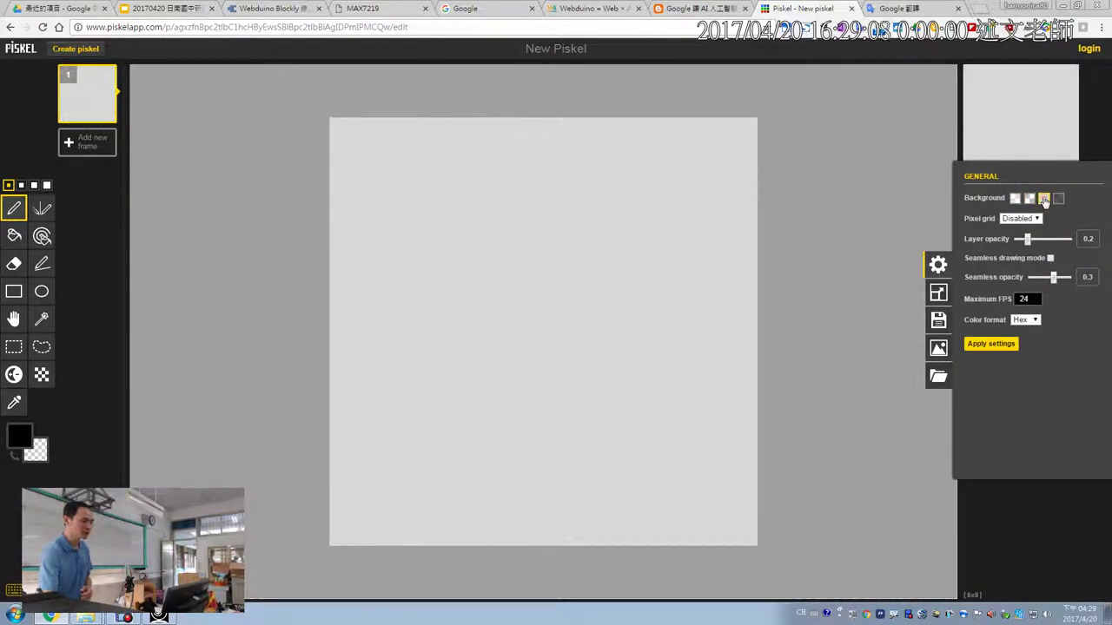
pyautogui.click(1058, 199)
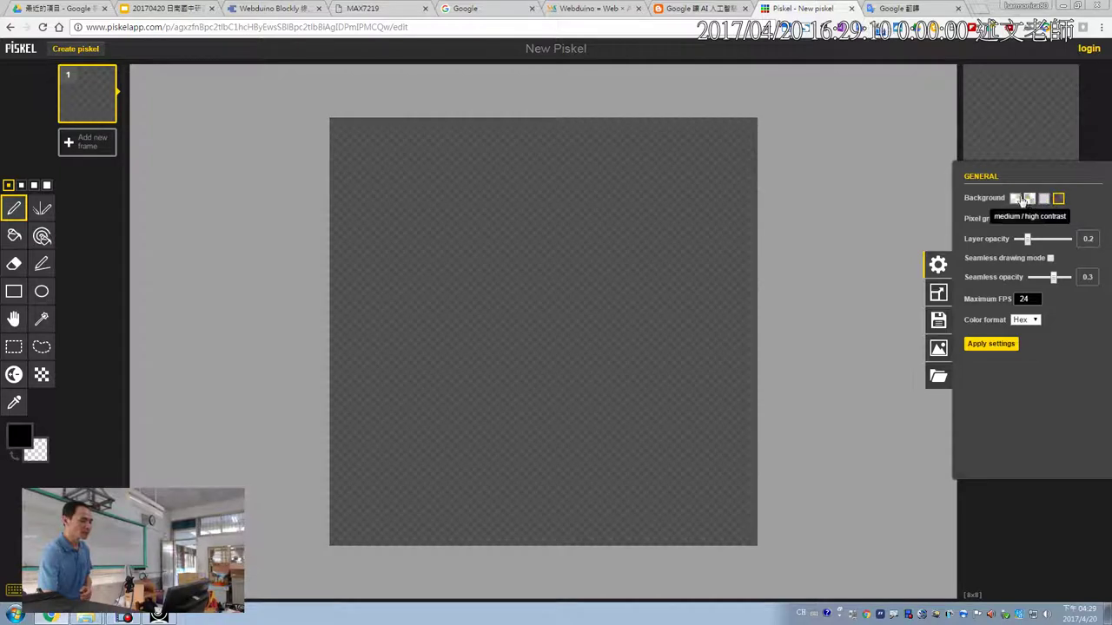
pyautogui.click(1014, 199)
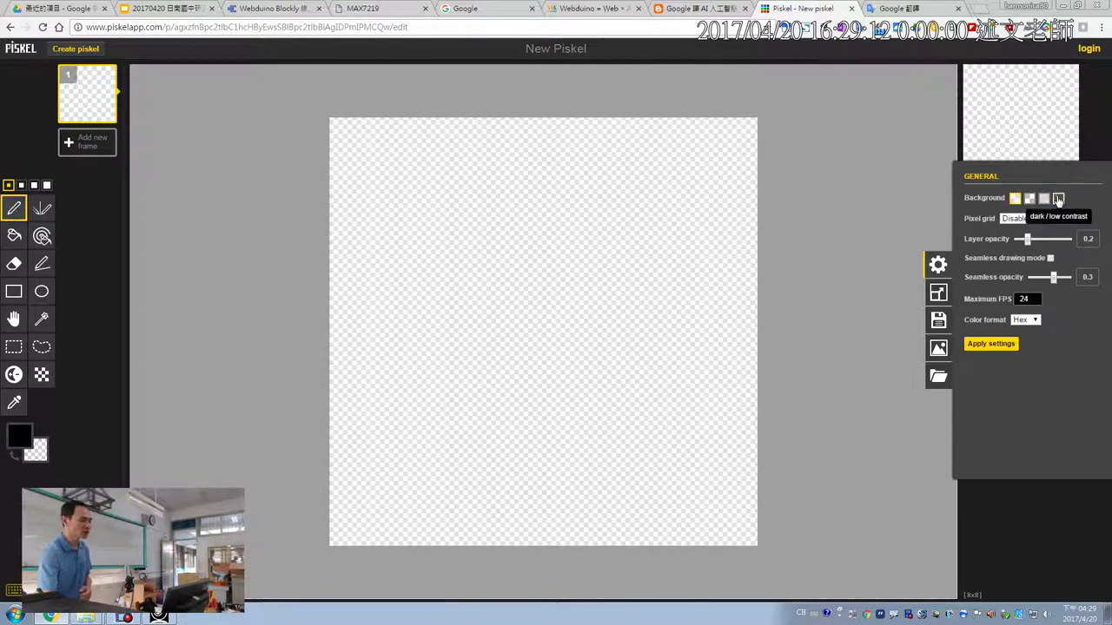
pyautogui.click(1058, 199)
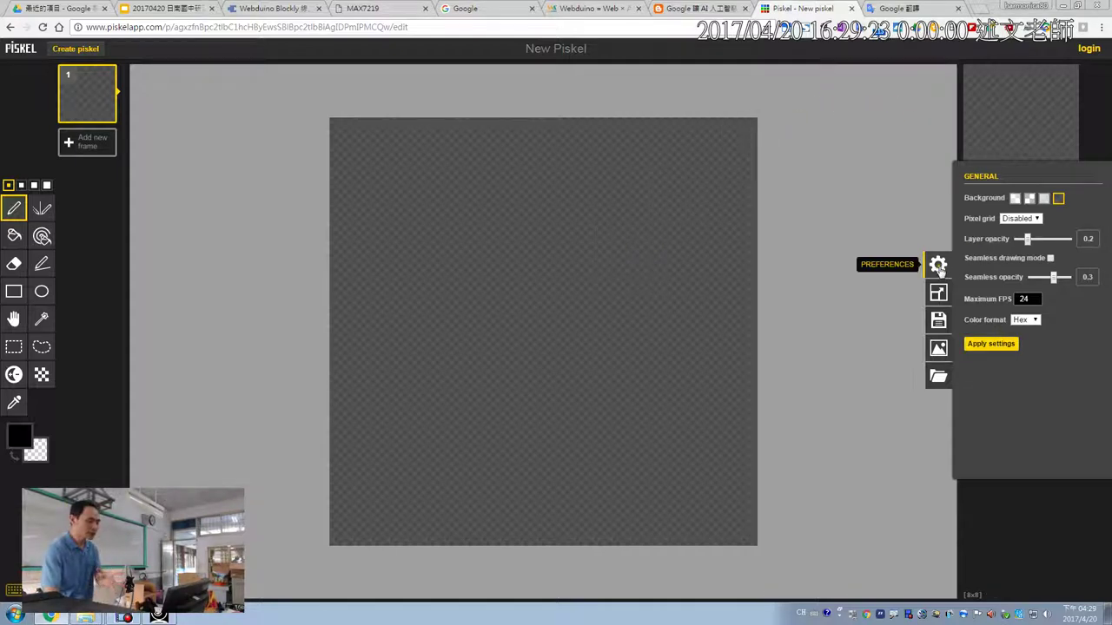
pyautogui.click(940, 269)
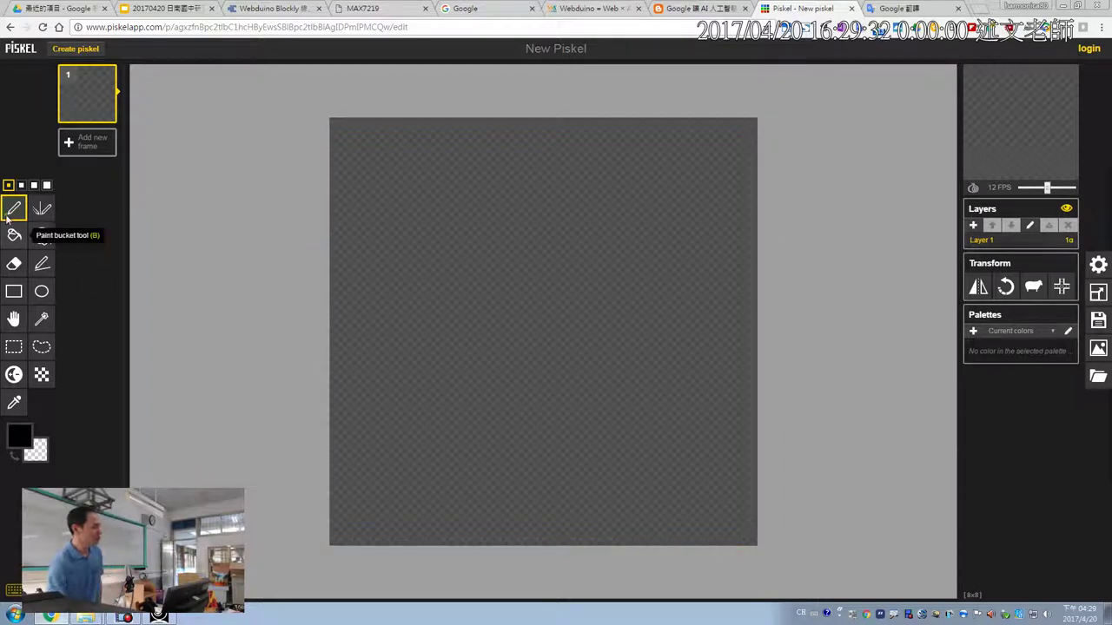
# Step: Test the Vertical Mirror pen with one pair of black pixels in the third row and undo them
pyautogui.click(42, 208)
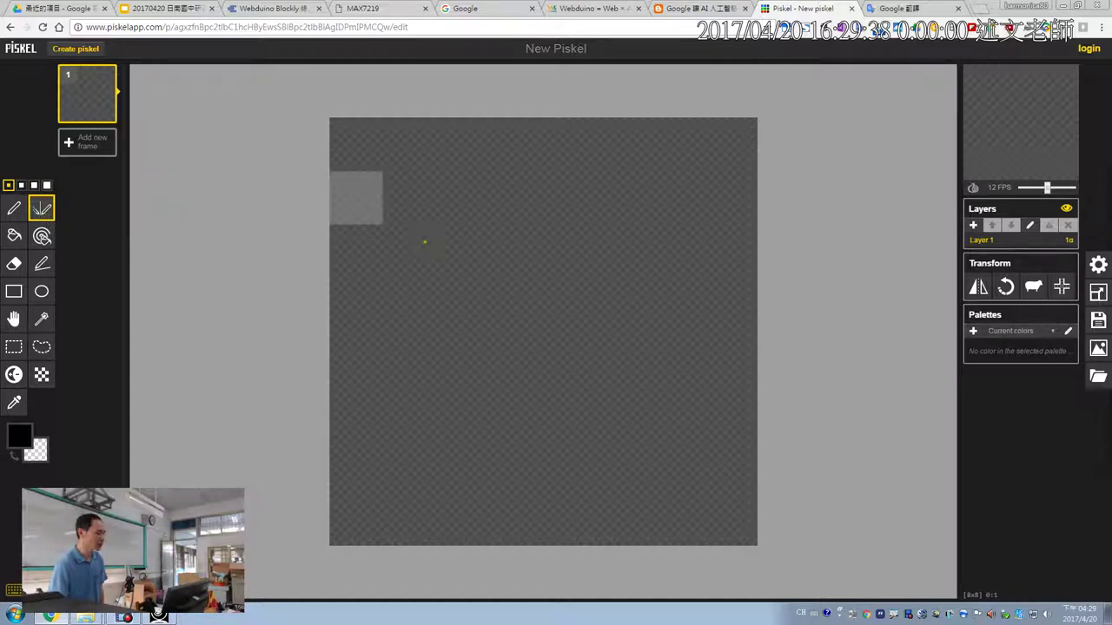
pyautogui.click(447, 246)
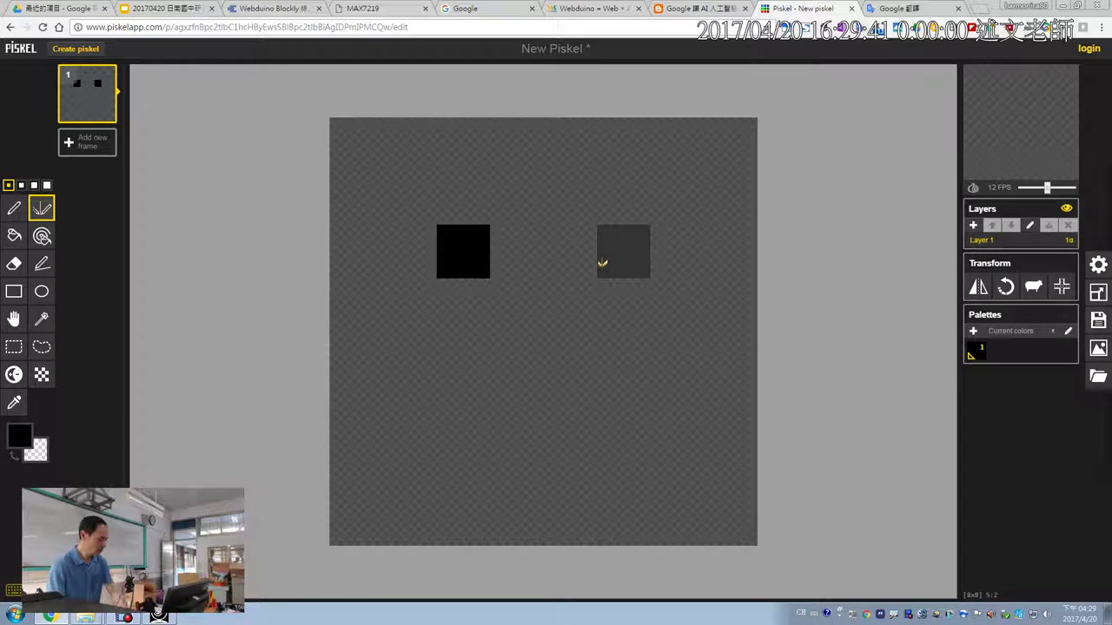
pyautogui.hotkey('ctrl', 'z')
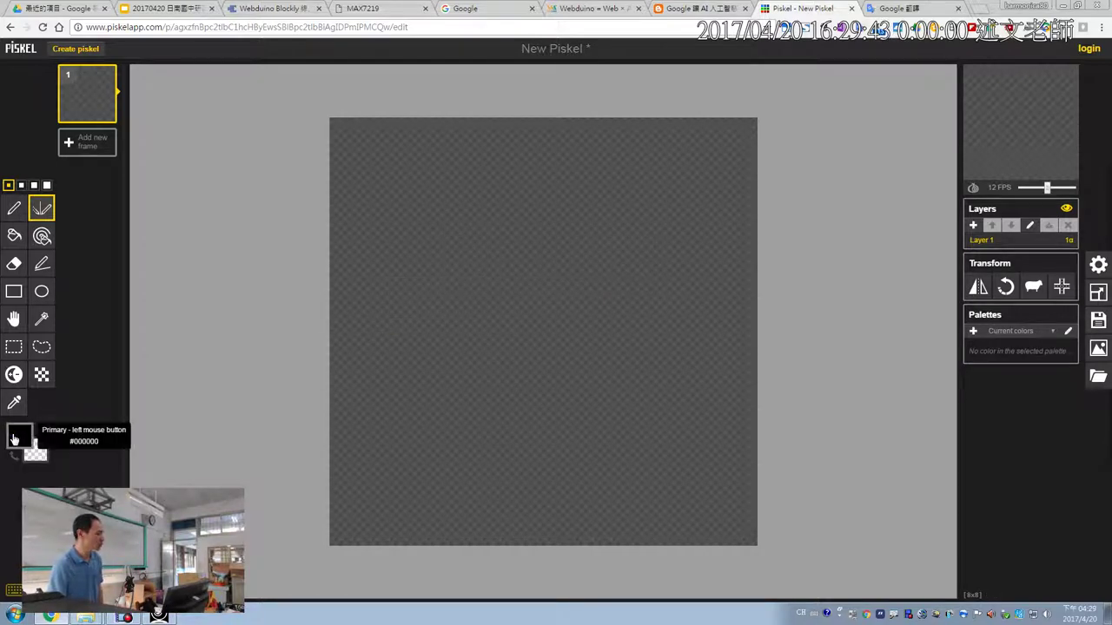
# Step: Set the primary colour to red and draw a mirrored V from columns 2 and 7 in row 3 to columns 4 and 5 in row 5
pyautogui.click(14, 438)
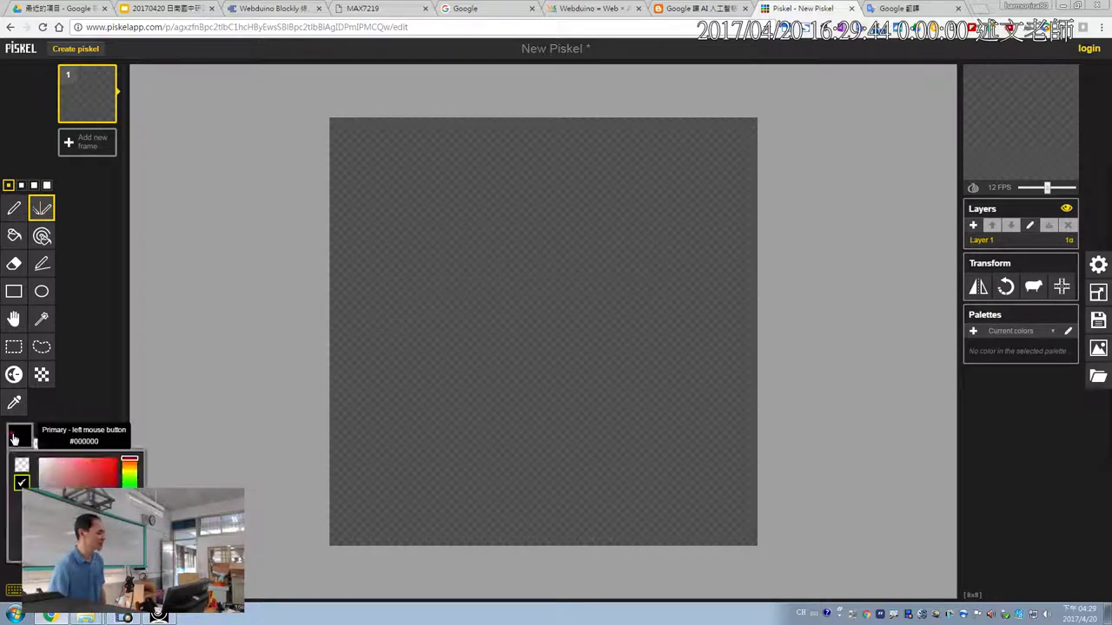
pyautogui.click(117, 462)
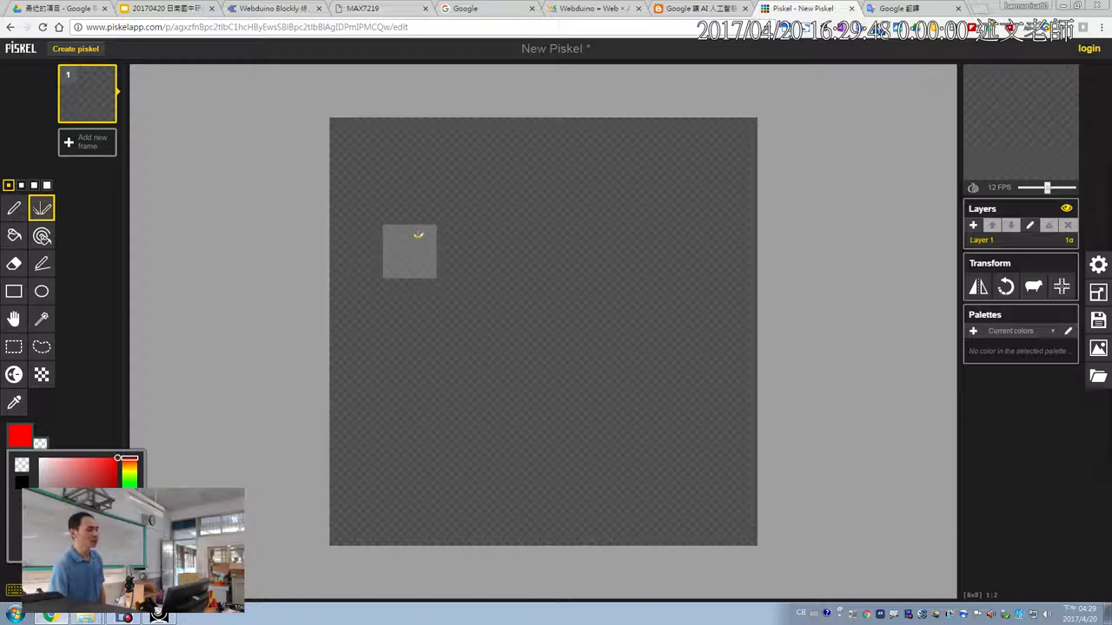
pyautogui.click(412, 241)
pyautogui.click(461, 304)
pyautogui.click(519, 355)
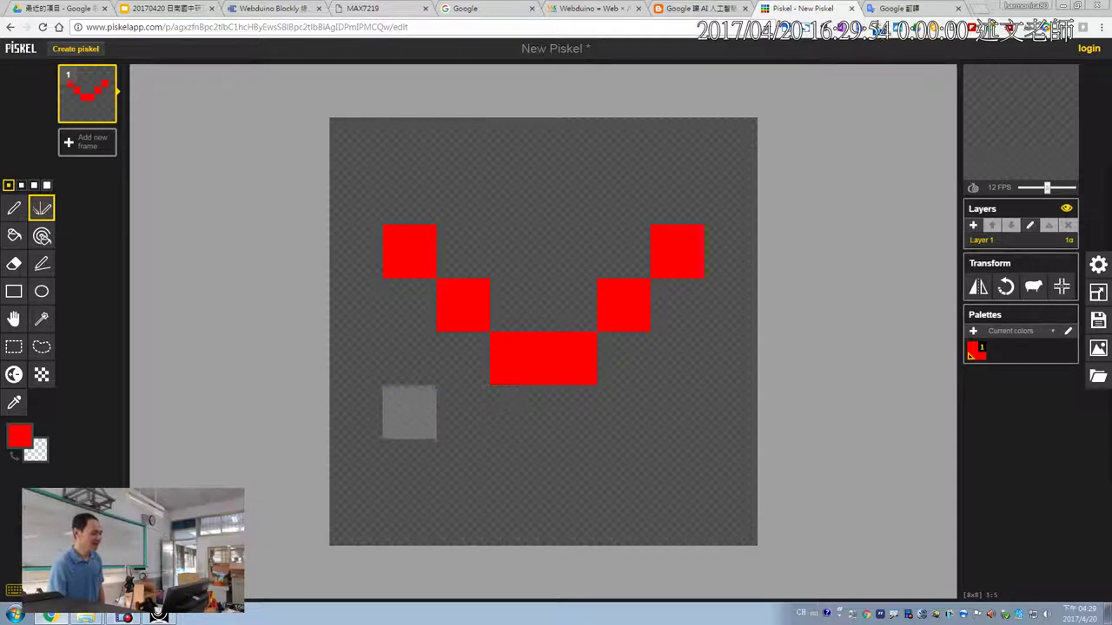
# Step: Draw a red stem two pixels wide below the V with the Pen tool, filling columns 4 and 5 in rows 6 to 8
pyautogui.press('p')
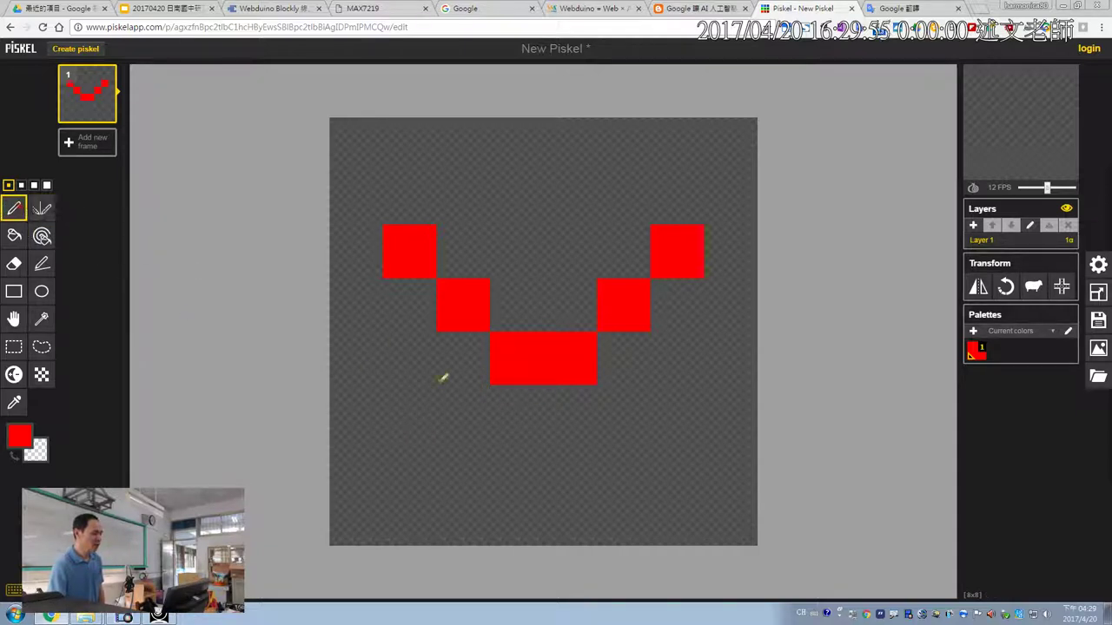
pyautogui.click(540, 420)
pyautogui.click(540, 471)
pyautogui.click(536, 513)
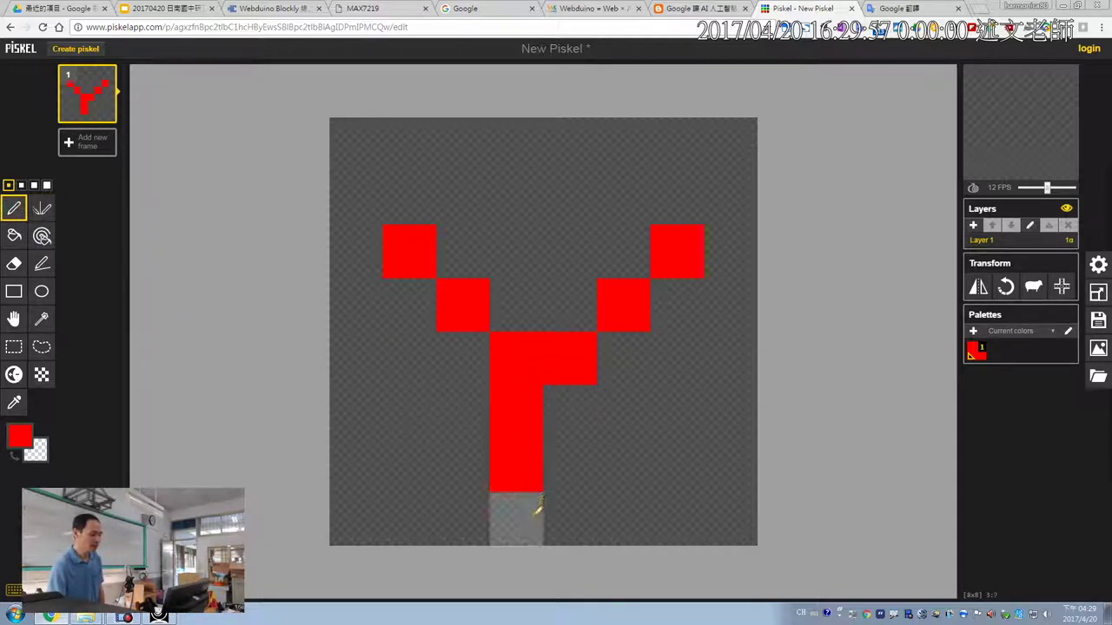
pyautogui.click(571, 417)
pyautogui.click(565, 465)
pyautogui.click(565, 514)
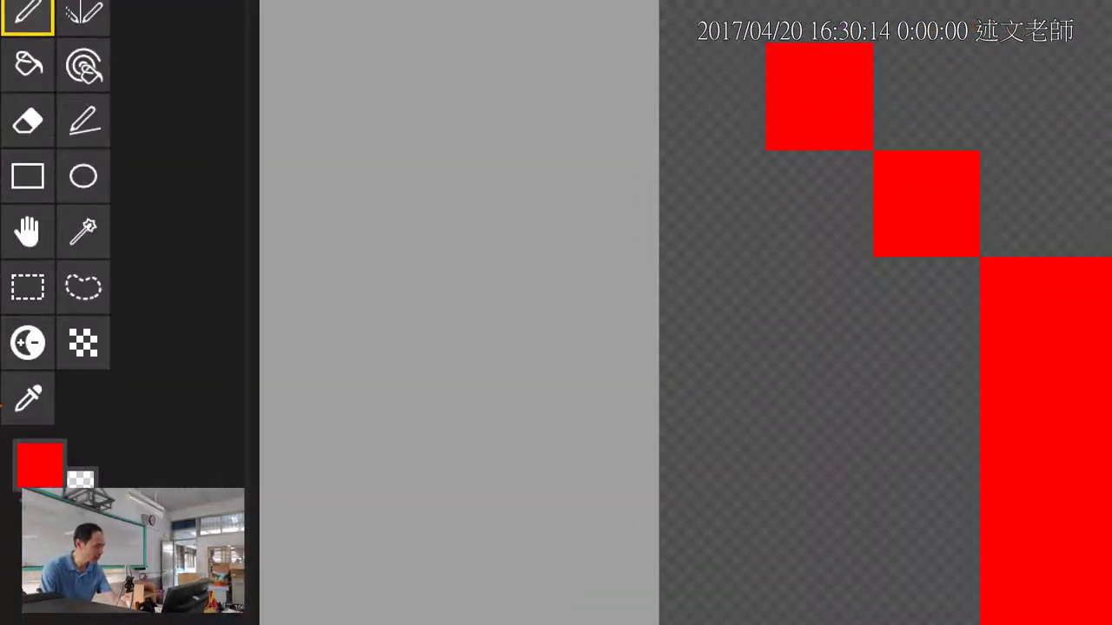
pyautogui.moveTo(9, 441)
pyautogui.mouseDown()
pyautogui.moveTo(18, 466)
pyautogui.moveTo(84, 408)
pyautogui.mouseUp()
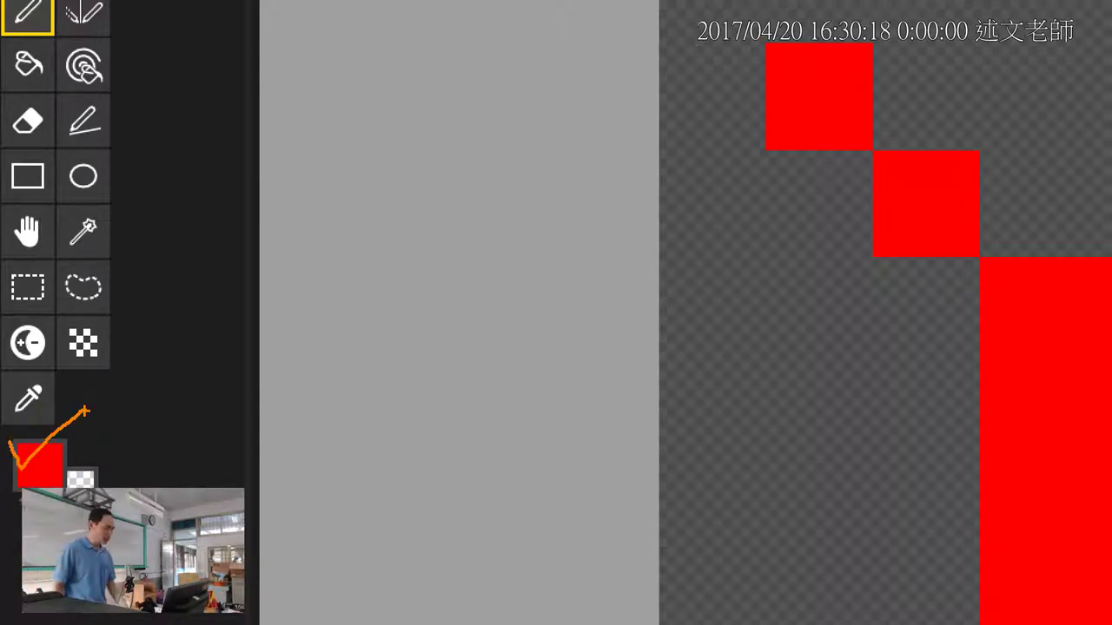
pyautogui.press('Escape')
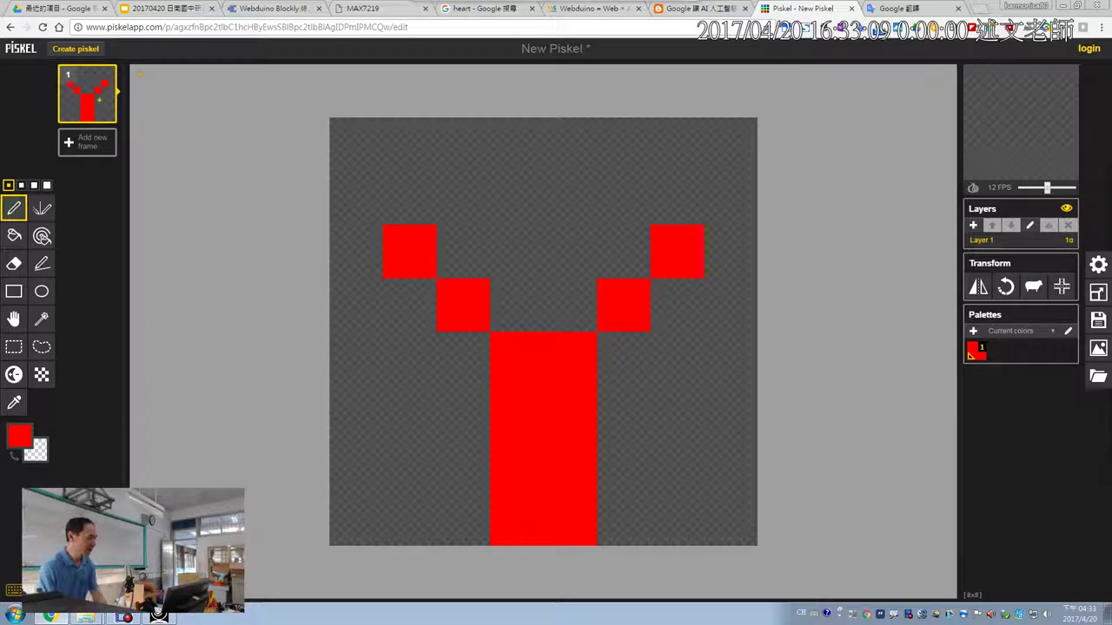
pyautogui.moveTo(52, 152)
pyautogui.mouseDown()
pyautogui.moveTo(113, 111)
pyautogui.moveTo(135, 147)
pyautogui.moveTo(61, 173)
pyautogui.mouseUp()
pyautogui.moveTo(142, 247)
pyautogui.mouseDown()
pyautogui.moveTo(104, 188)
pyautogui.moveTo(89, 212)
pyautogui.moveTo(147, 189)
pyautogui.mouseUp()
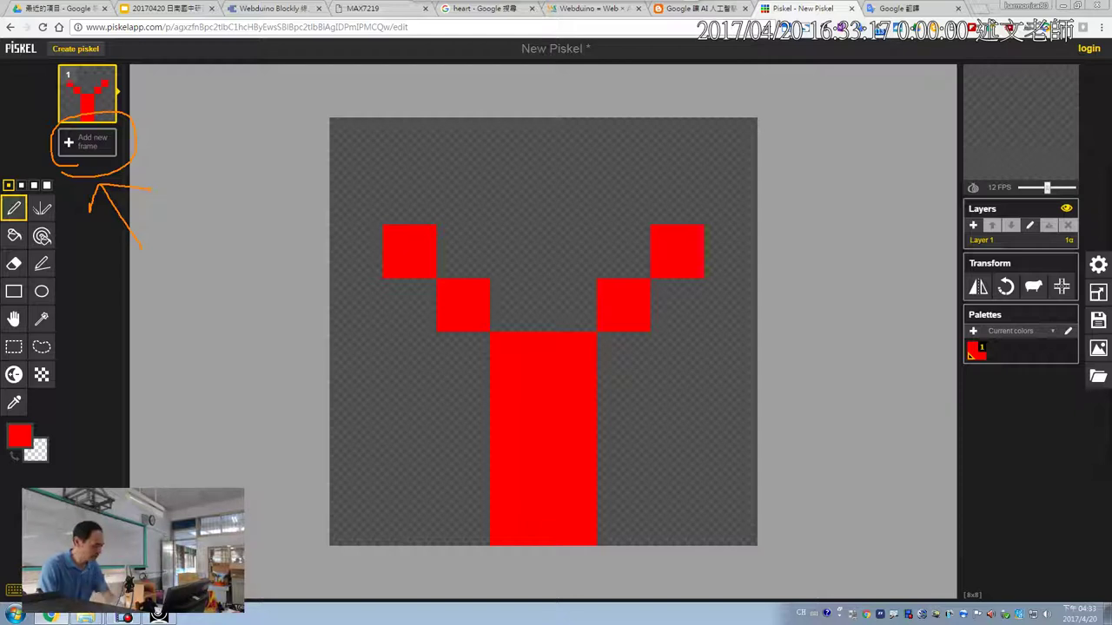
pyautogui.press('Escape')
# Step: Duplicate frame 1 and add red pixels to the copy at column 3 rows 1 and 2, column 7 row 2, and column 6 row 1
pyautogui.moveTo(91, 106)
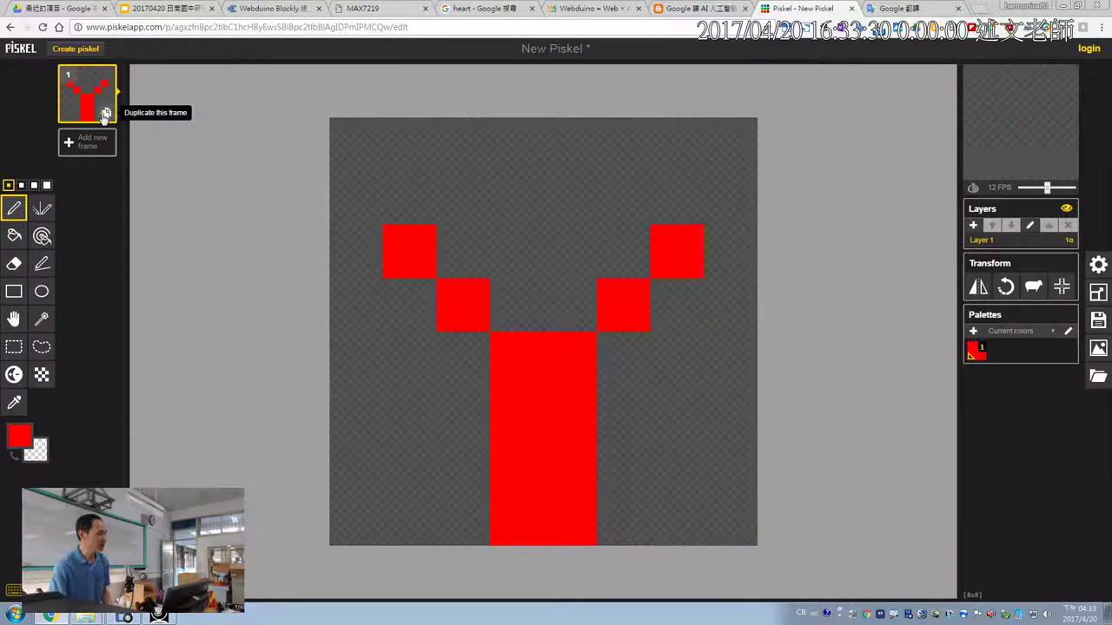
pyautogui.click(149, 112)
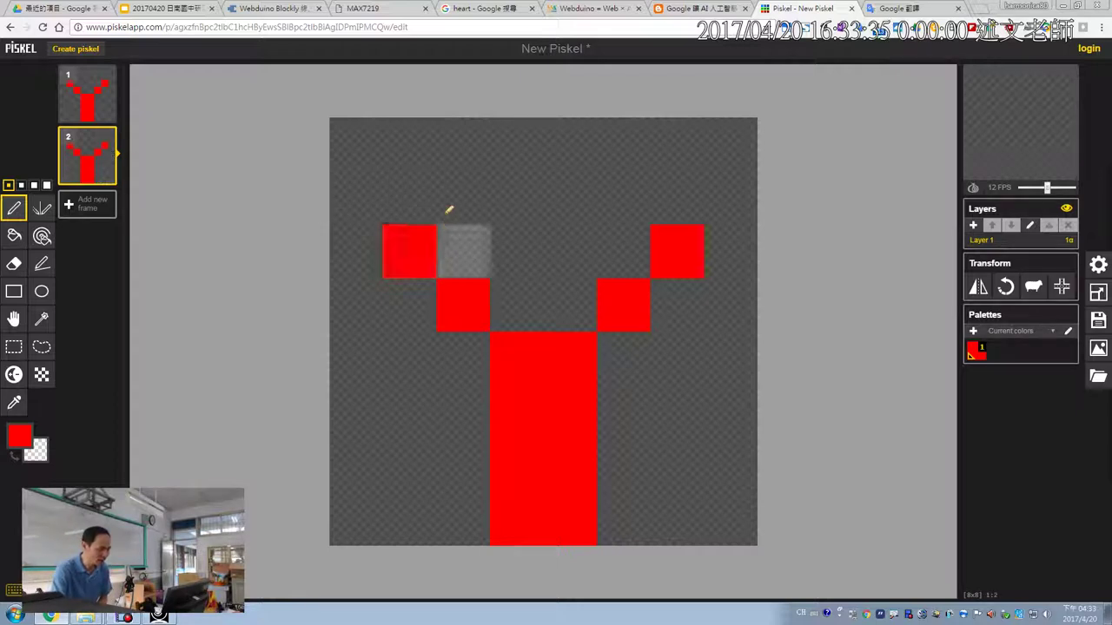
pyautogui.click(461, 185)
pyautogui.click(474, 154)
pyautogui.click(663, 211)
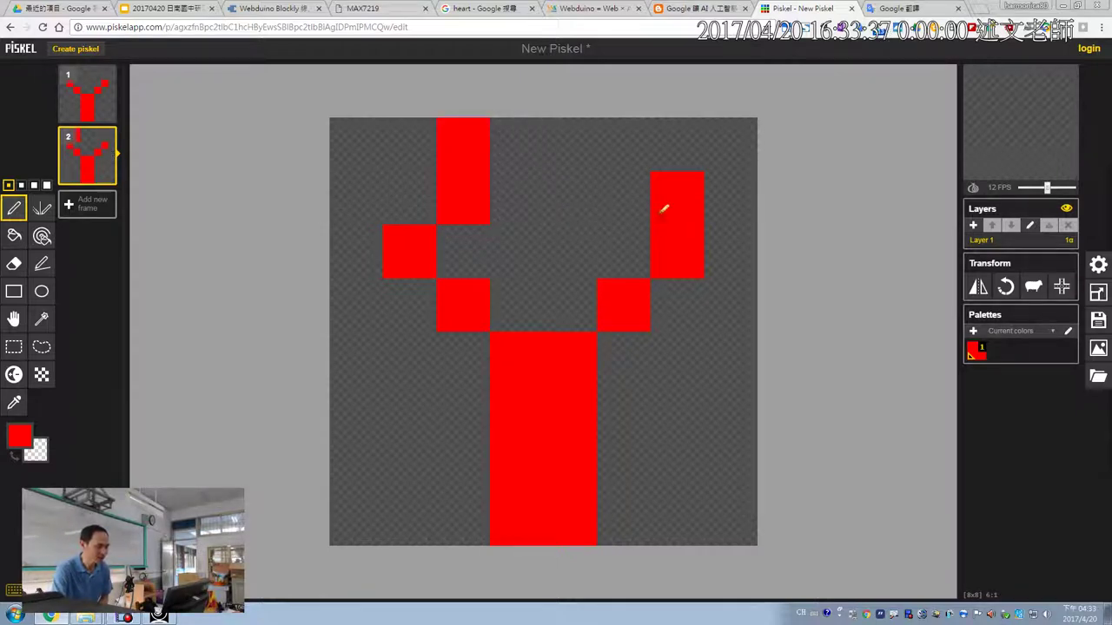
pyautogui.click(629, 158)
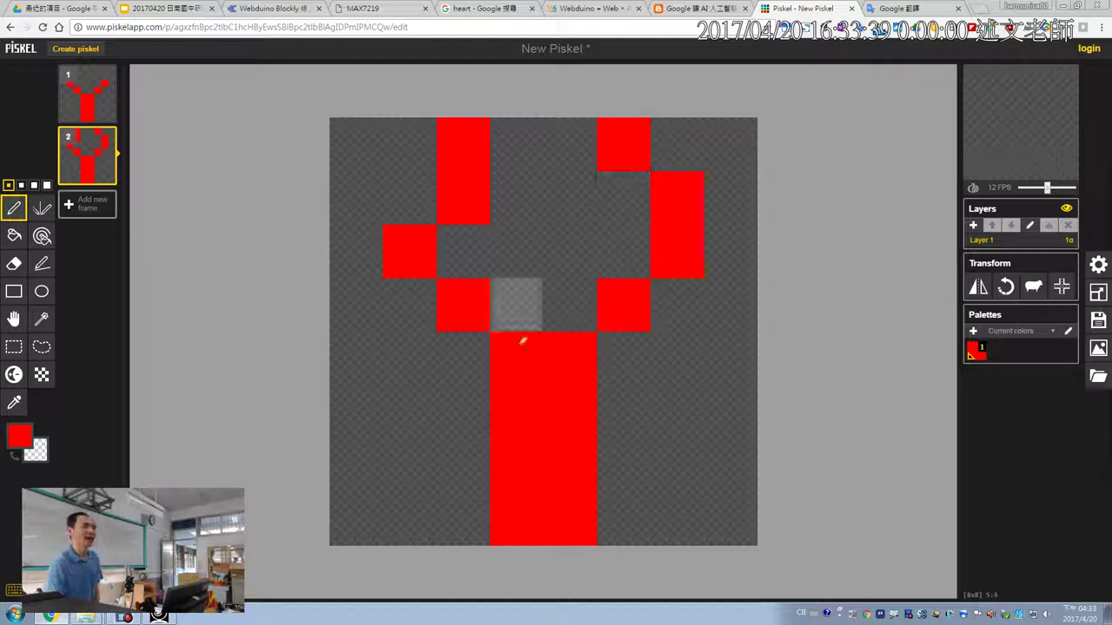
# Step: Switch back and forth between frames 1 and 2 to compare the drawings, ending on frame 2
pyautogui.click(93, 97)
pyautogui.click(92, 153)
pyautogui.click(90, 95)
pyautogui.click(82, 151)
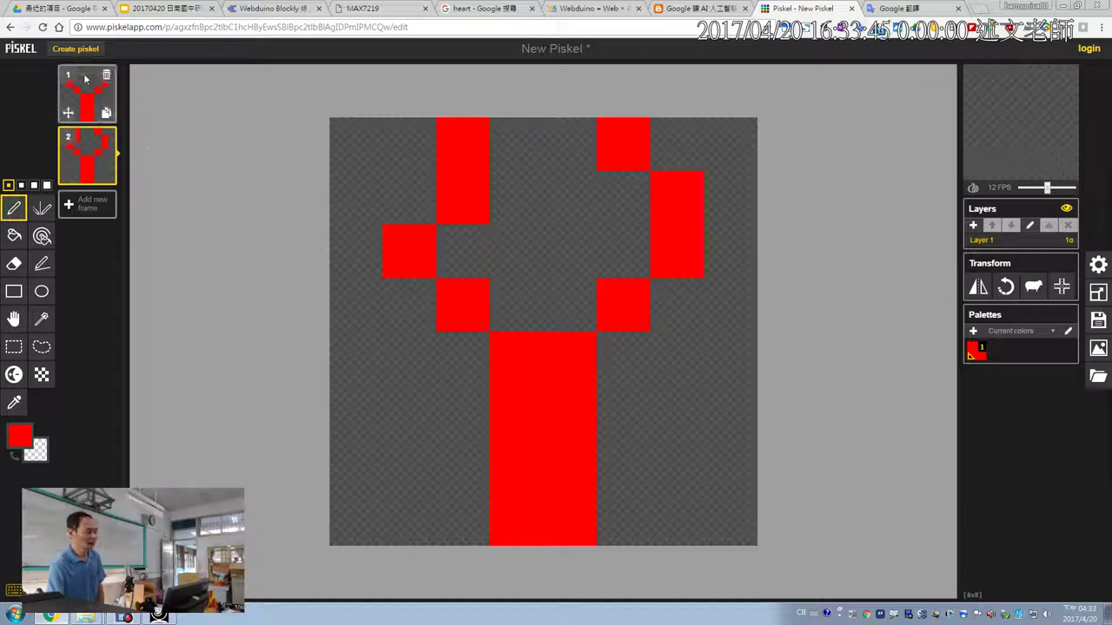
pyautogui.click(90, 104)
pyautogui.click(100, 161)
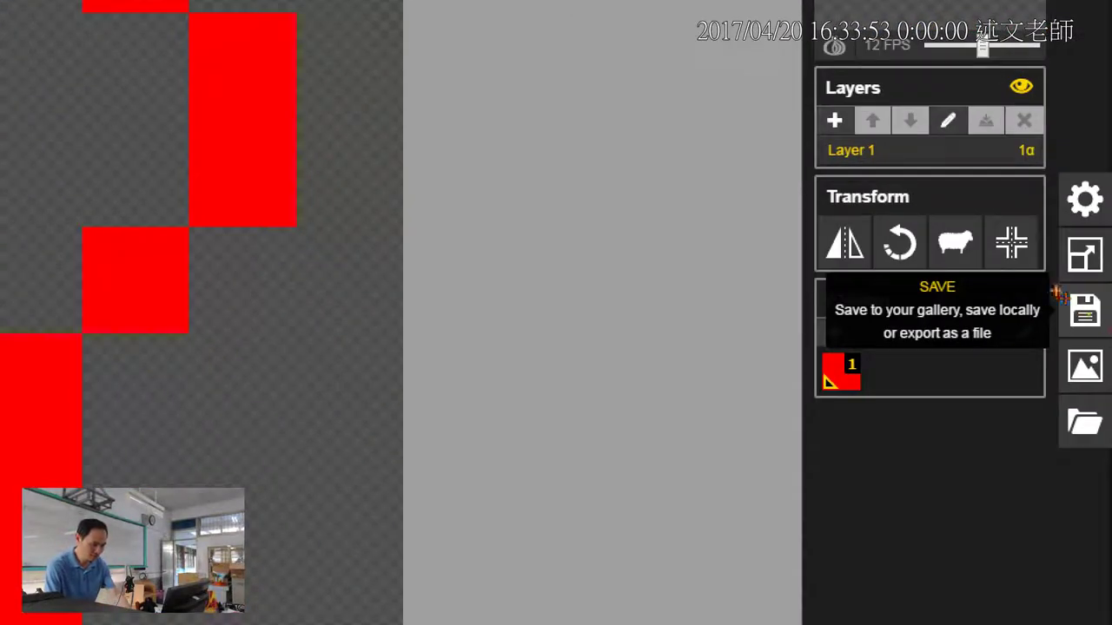
# Step: Open the sprite's save options and review the choices for saving offline and online
pyautogui.moveTo(839, 304)
pyautogui.mouseDown()
pyautogui.moveTo(1077, 322)
pyautogui.moveTo(1033, 292)
pyautogui.moveTo(1051, 314)
pyautogui.moveTo(1005, 343)
pyautogui.mouseUp()
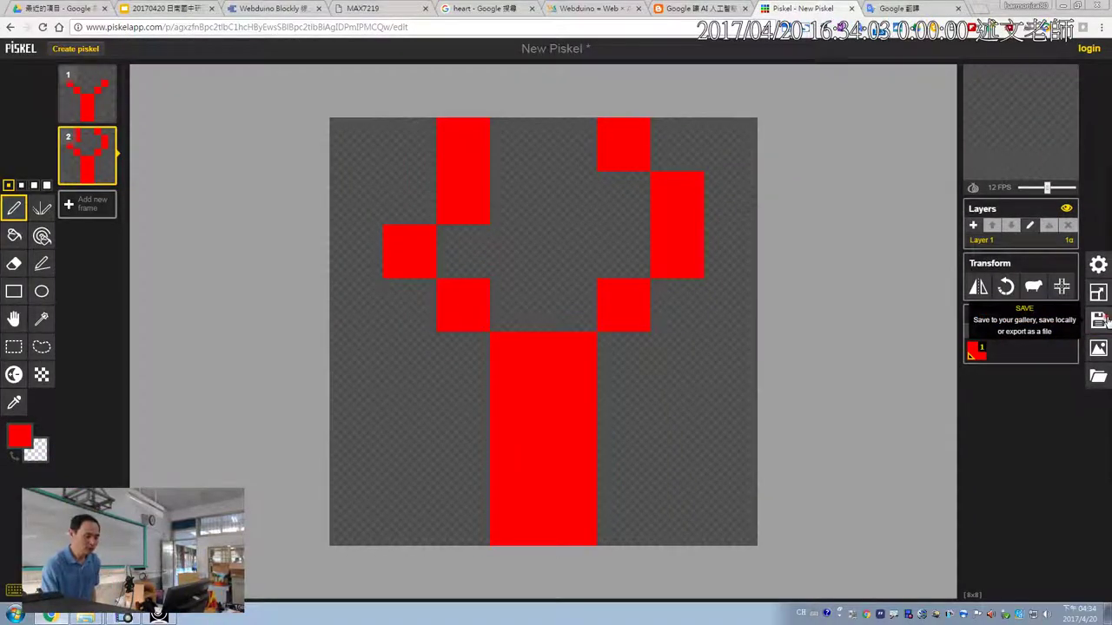
pyautogui.click(1090, 308)
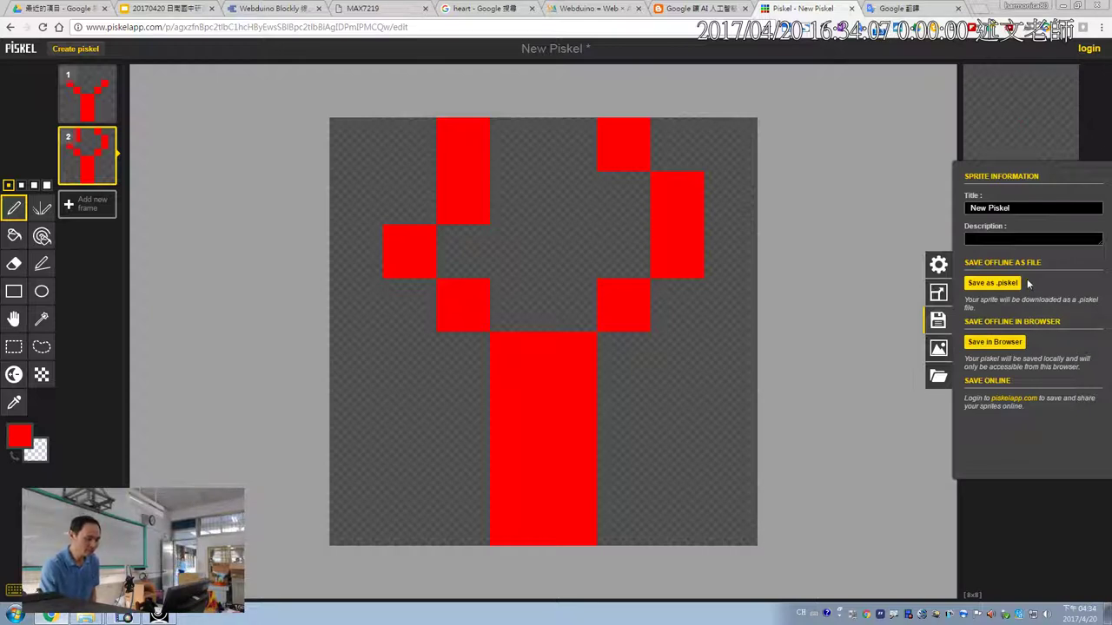
pyautogui.click(1021, 339)
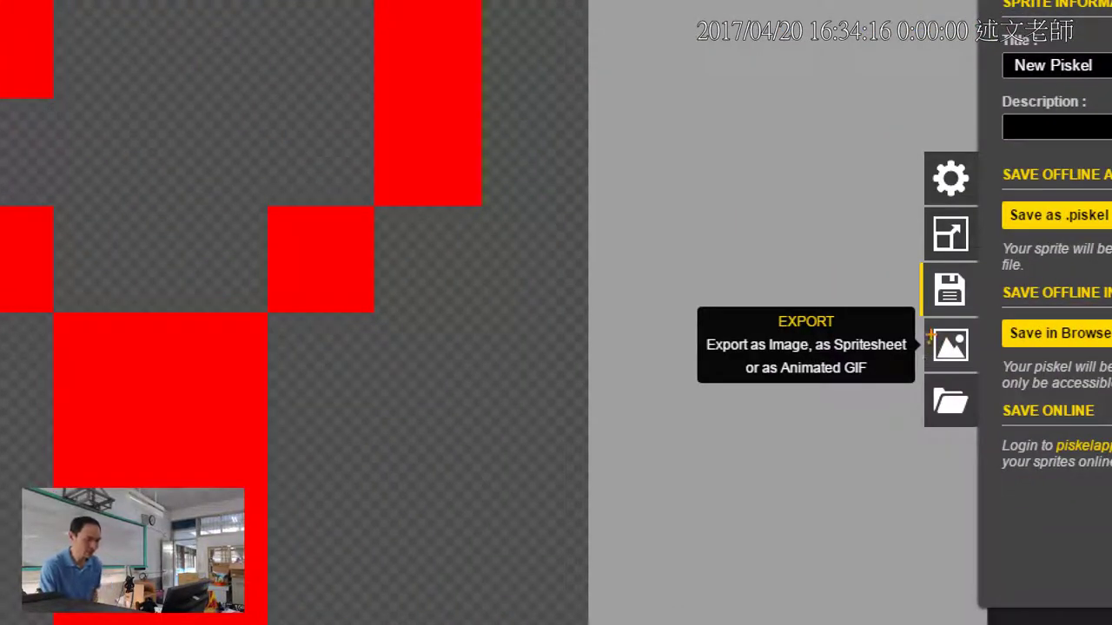
pyautogui.moveTo(926, 338)
pyautogui.mouseDown()
pyautogui.moveTo(926, 371)
pyautogui.moveTo(976, 372)
pyautogui.moveTo(998, 348)
pyautogui.moveTo(954, 312)
pyautogui.moveTo(928, 329)
pyautogui.mouseUp()
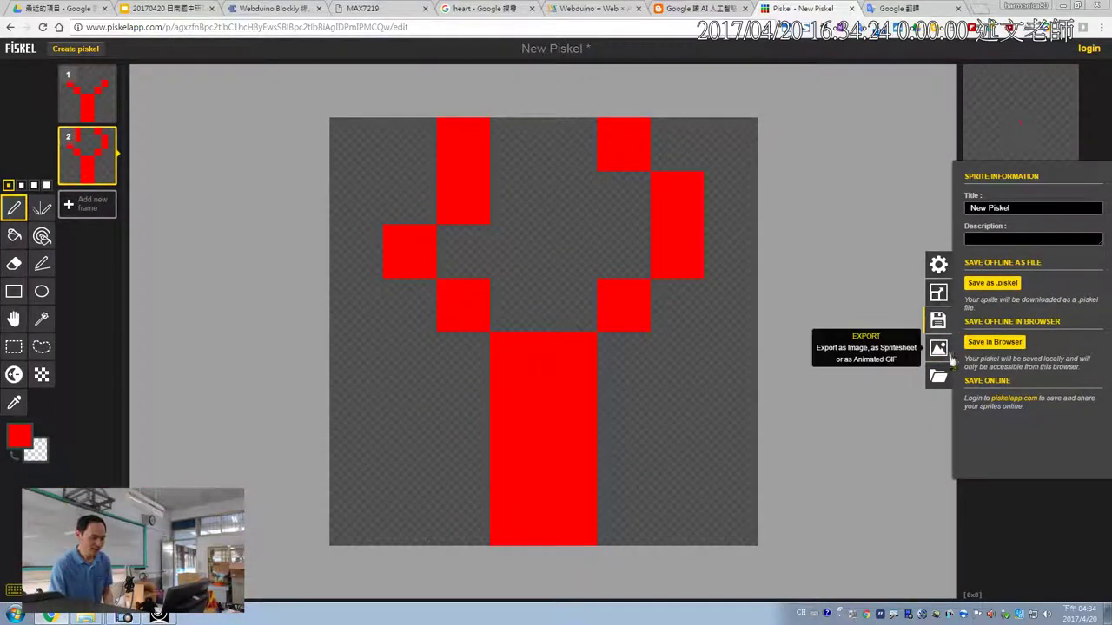
# Step: Open the export options, examine the GIF and PNG formats, and close them again
pyautogui.click(950, 345)
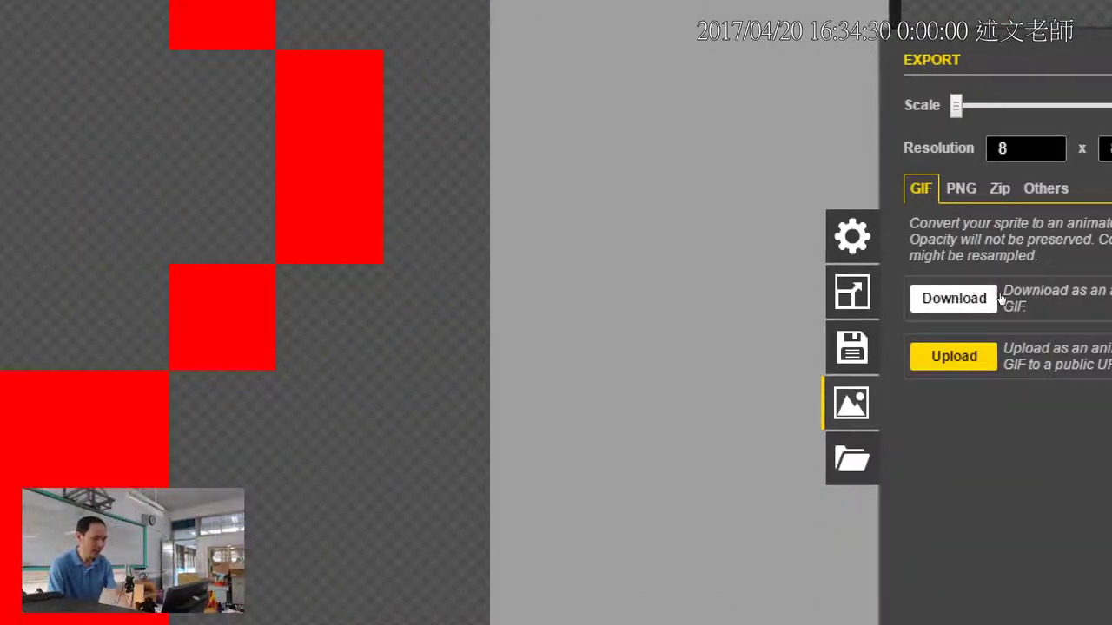
pyautogui.moveTo(1003, 293)
pyautogui.mouseDown()
pyautogui.moveTo(1004, 306)
pyautogui.moveTo(1026, 297)
pyautogui.mouseUp()
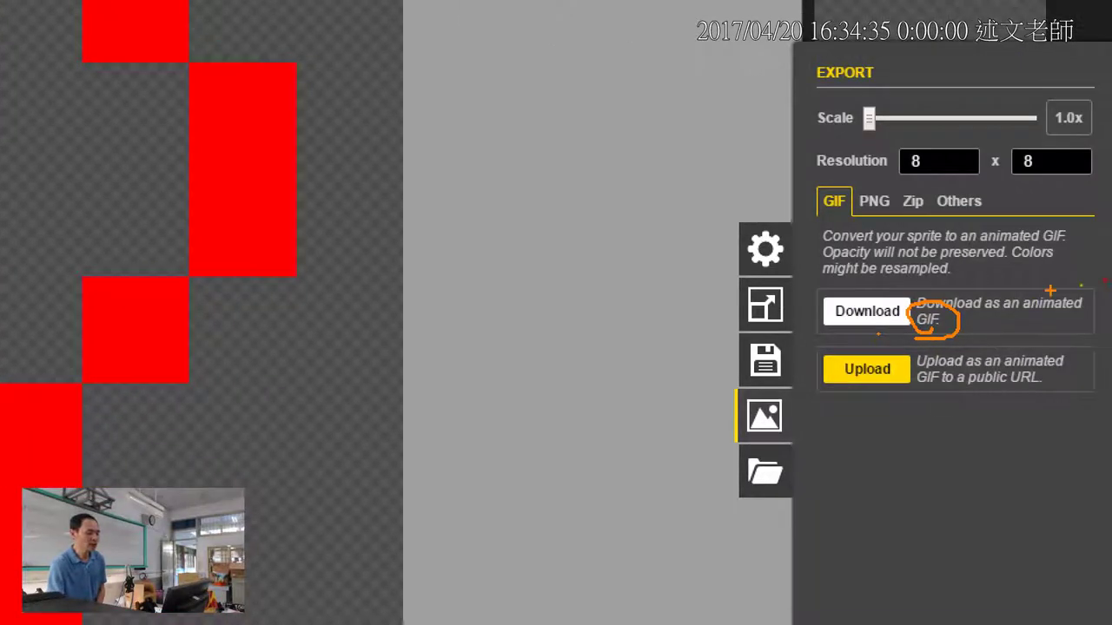
pyautogui.moveTo(860, 223)
pyautogui.mouseDown()
pyautogui.moveTo(820, 222)
pyautogui.moveTo(815, 179)
pyautogui.moveTo(872, 173)
pyautogui.moveTo(888, 211)
pyautogui.moveTo(823, 231)
pyautogui.mouseUp()
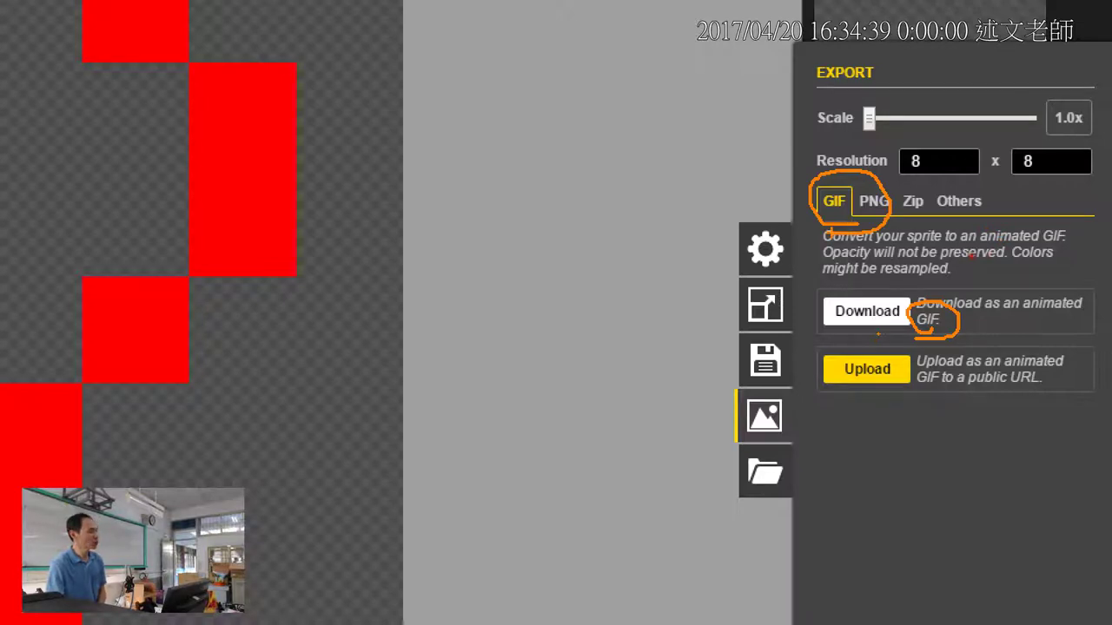
pyautogui.press('e')
pyautogui.moveTo(832, 170)
pyautogui.mouseDown()
pyautogui.moveTo(841, 204)
pyautogui.moveTo(873, 150)
pyautogui.moveTo(910, 187)
pyautogui.moveTo(934, 149)
pyautogui.mouseUp()
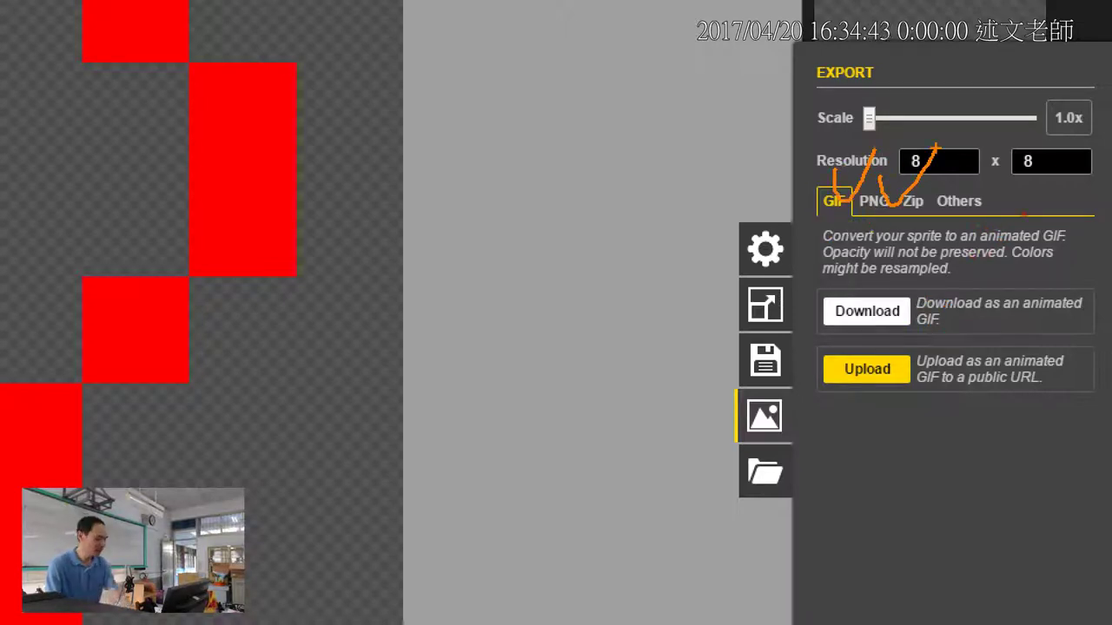
pyautogui.press('Escape')
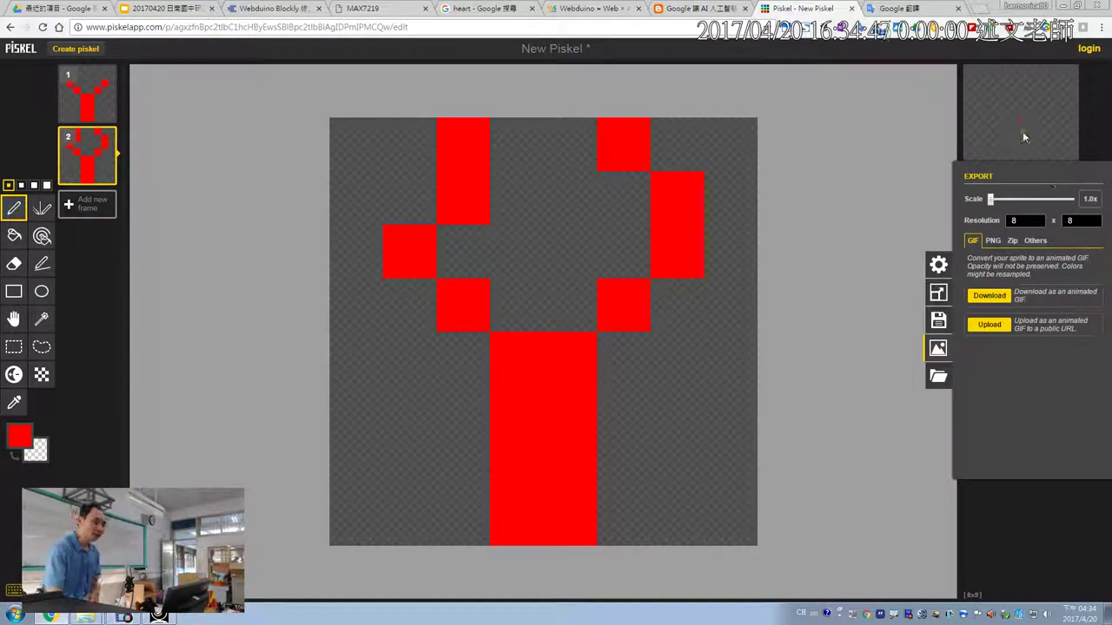
pyautogui.click(956, 109)
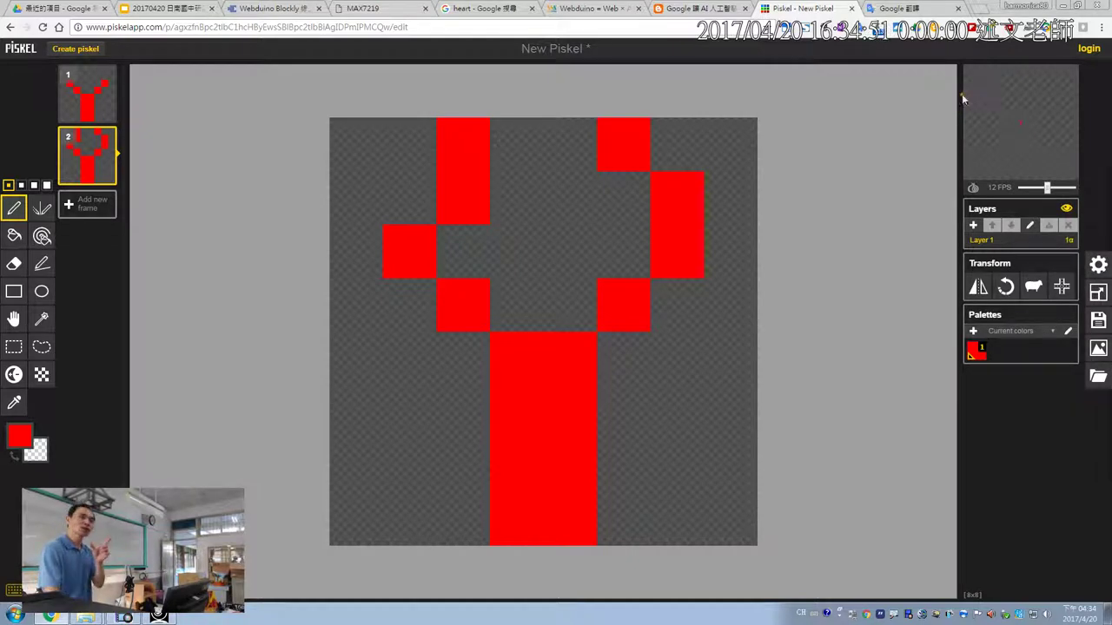
# Step: Export the sprite as a downloaded animated GIF at 1.0x scale and 8 × 8 resolution
pyautogui.click(1098, 348)
pyautogui.click(989, 296)
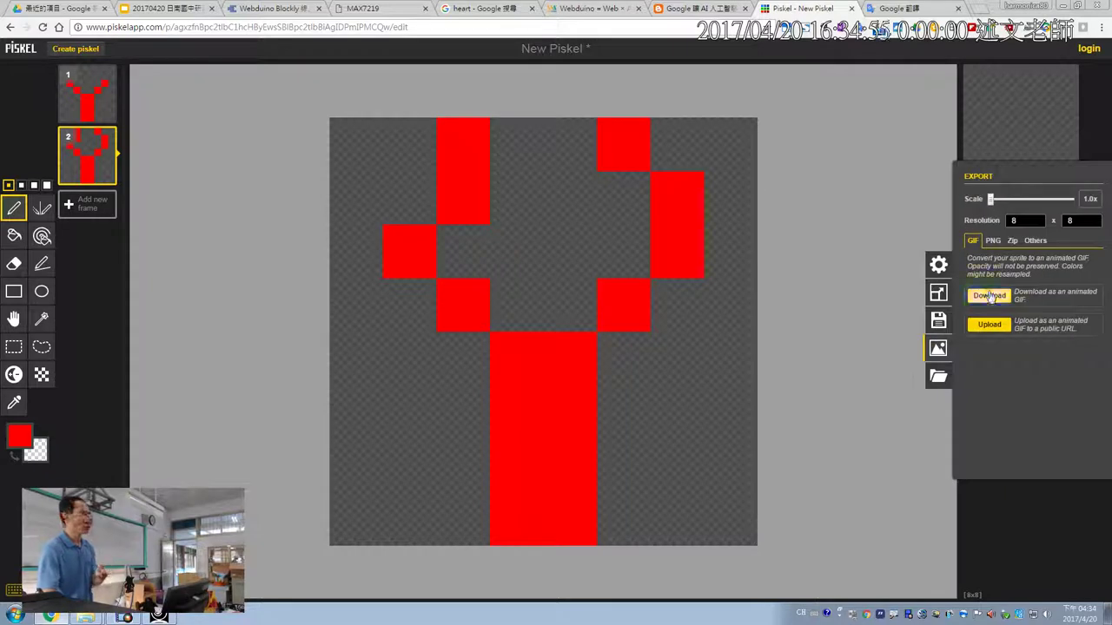